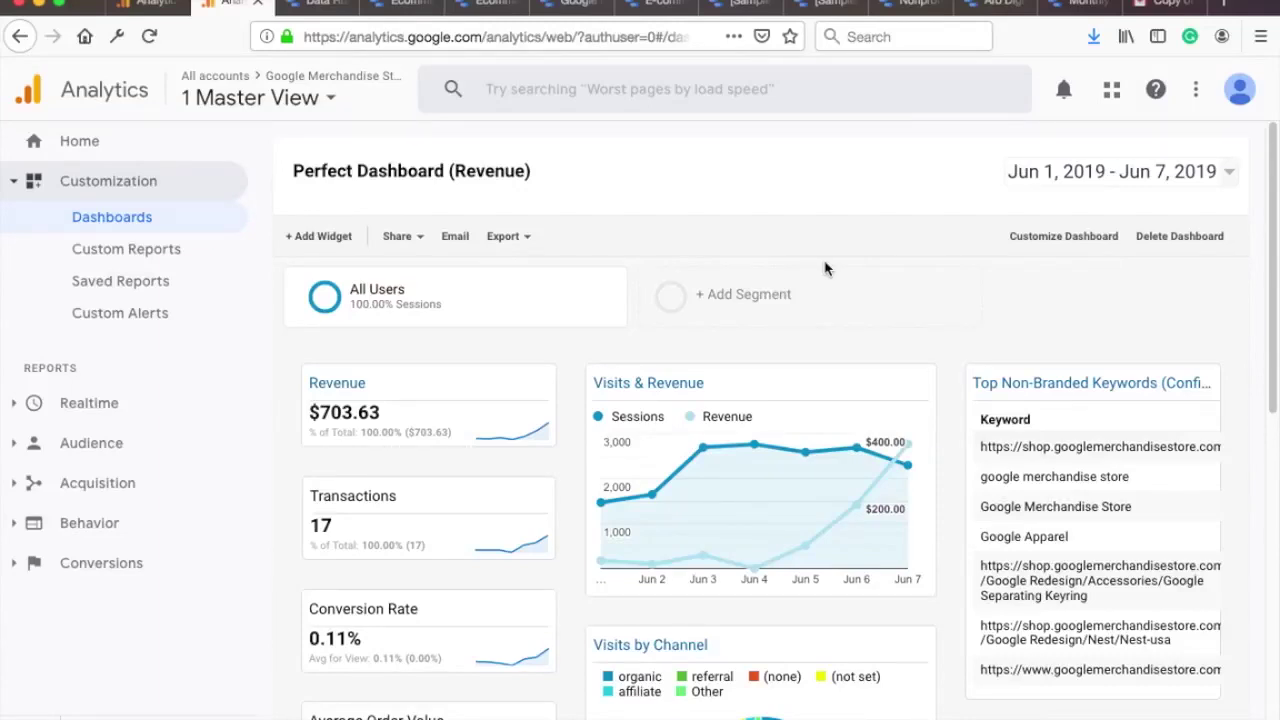
Step: Scroll through the emailed PDF previews of the GA dashboard and the Data Studio report
scroll(828, 268, down, 5)
scroll(840, 270, down, 8)
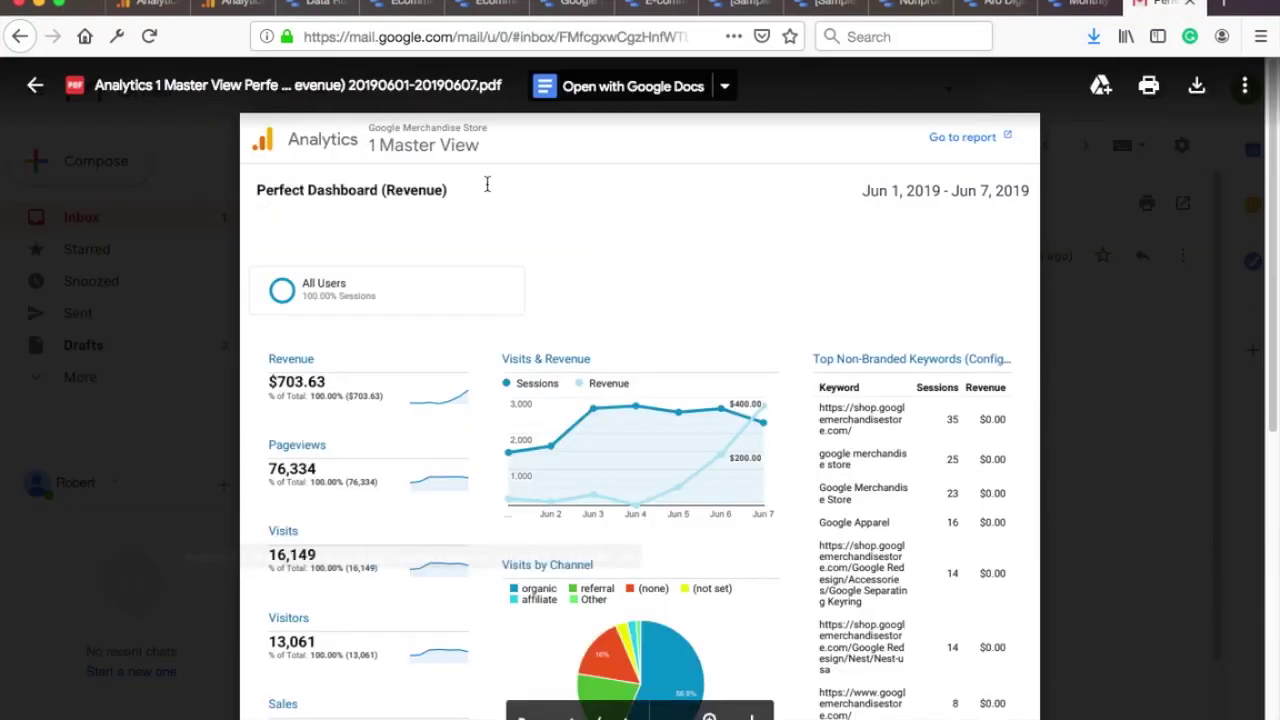
scroll(495, 190, down, 10)
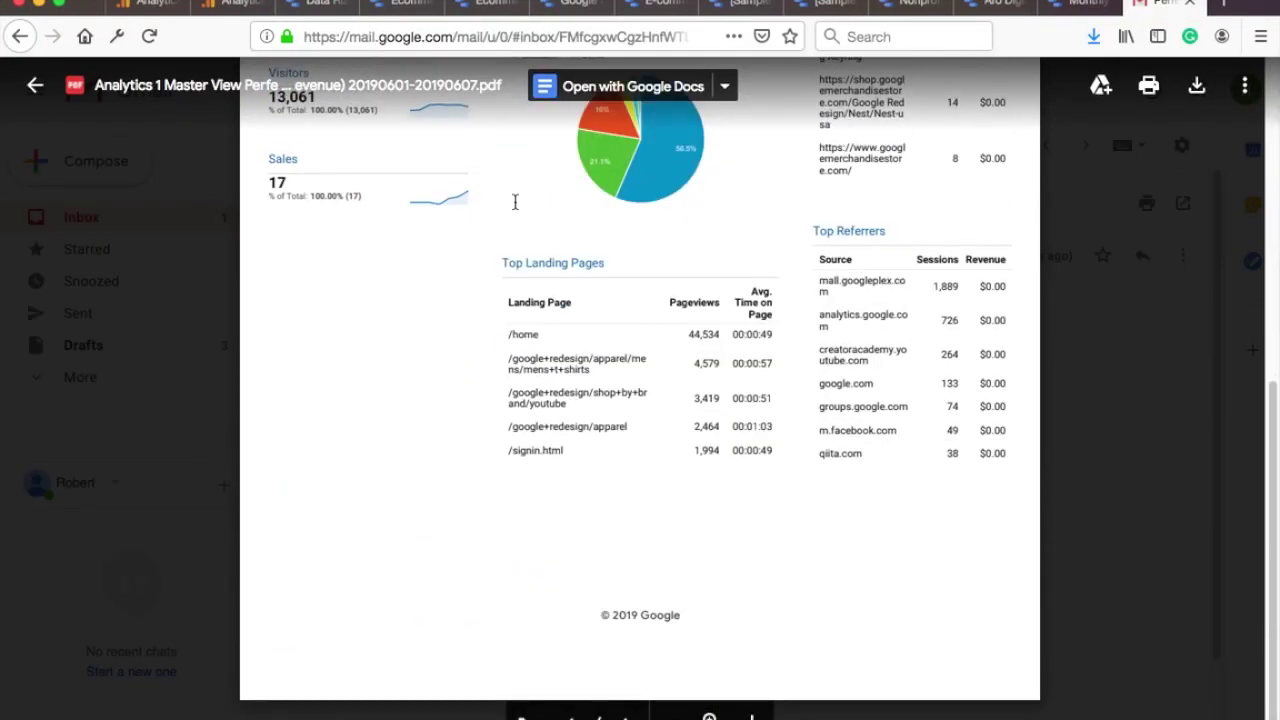
scroll(516, 202, up, 10)
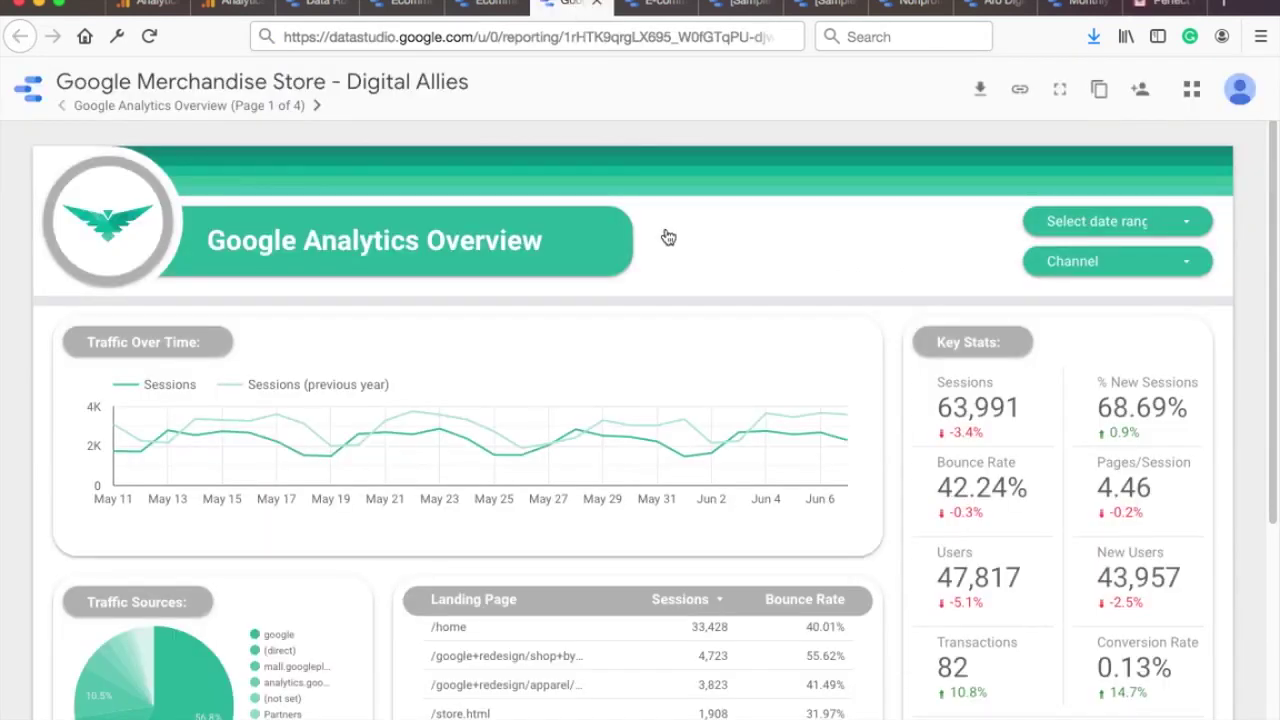
scroll(668, 236, down, 1)
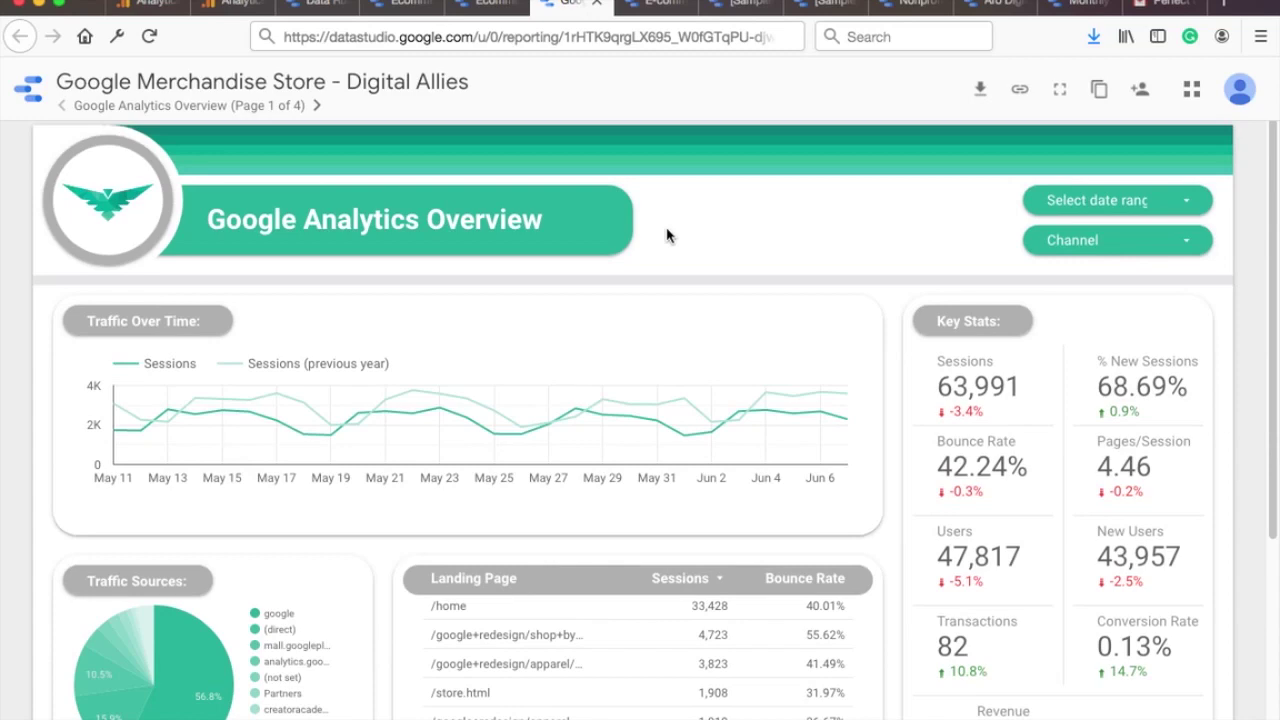
scroll(670, 238, down, 5)
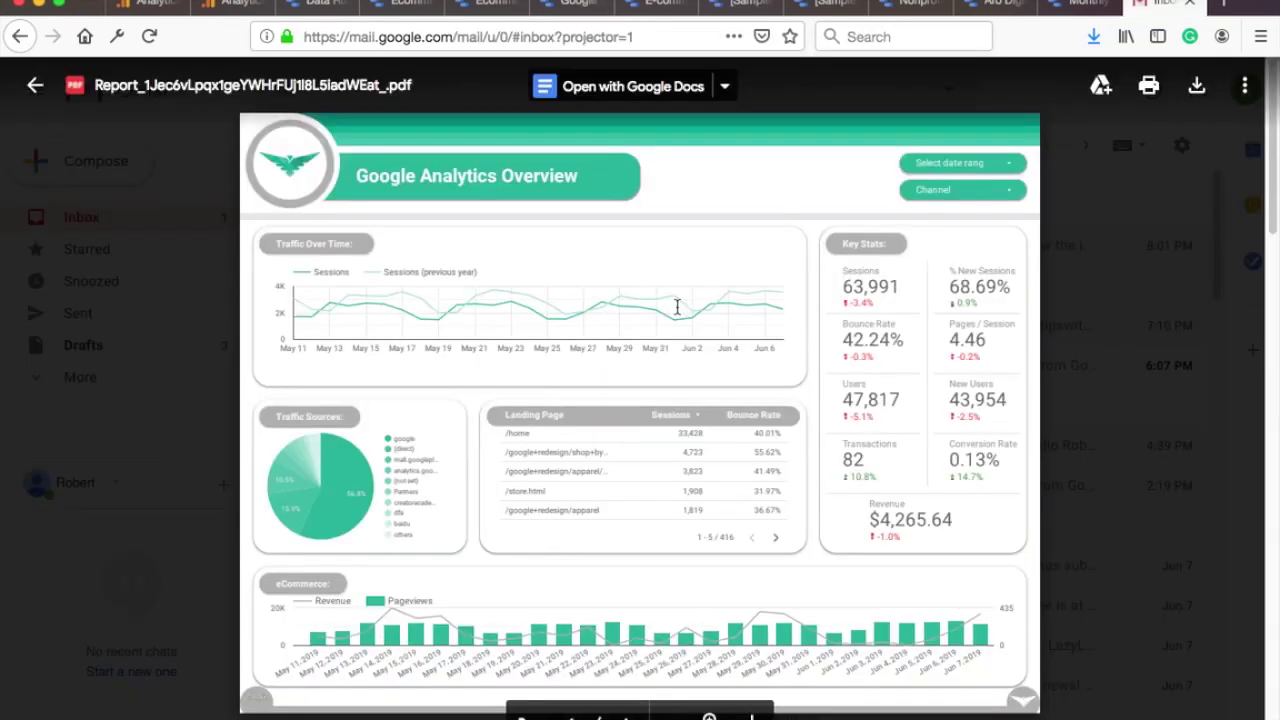
scroll(682, 306, down, 5)
scroll(682, 306, down, 10)
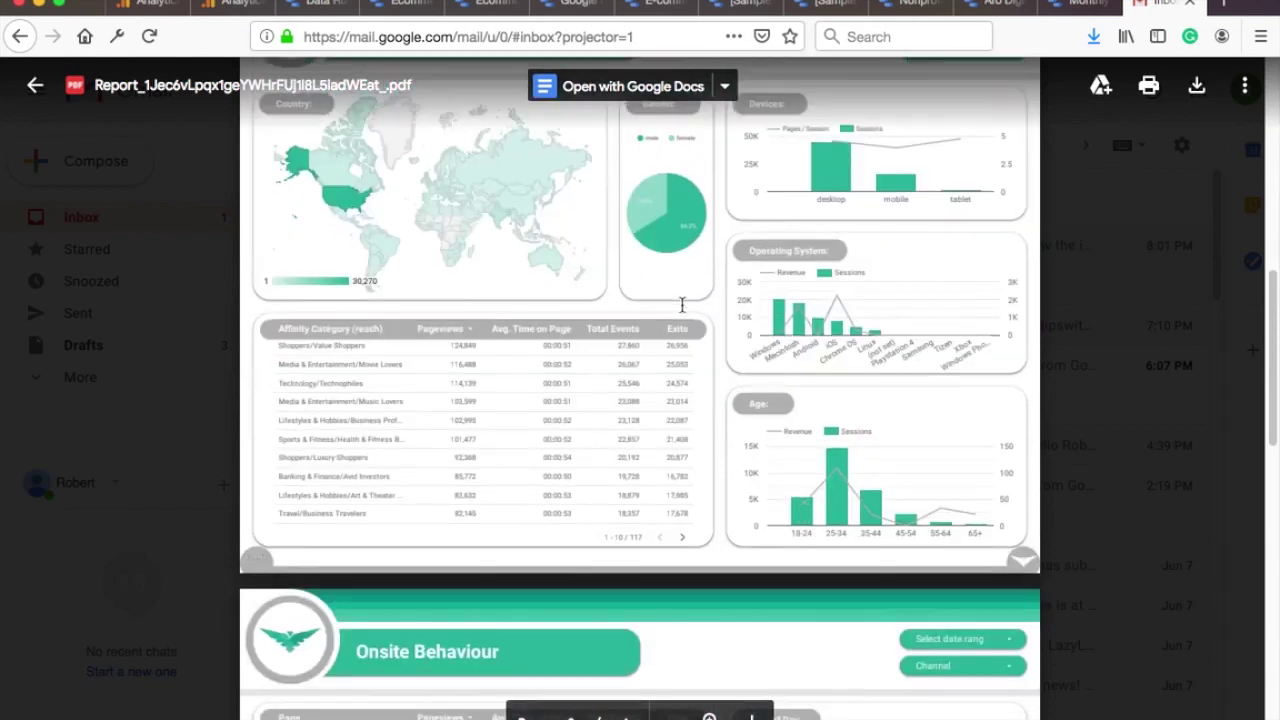
scroll(682, 306, down, 10)
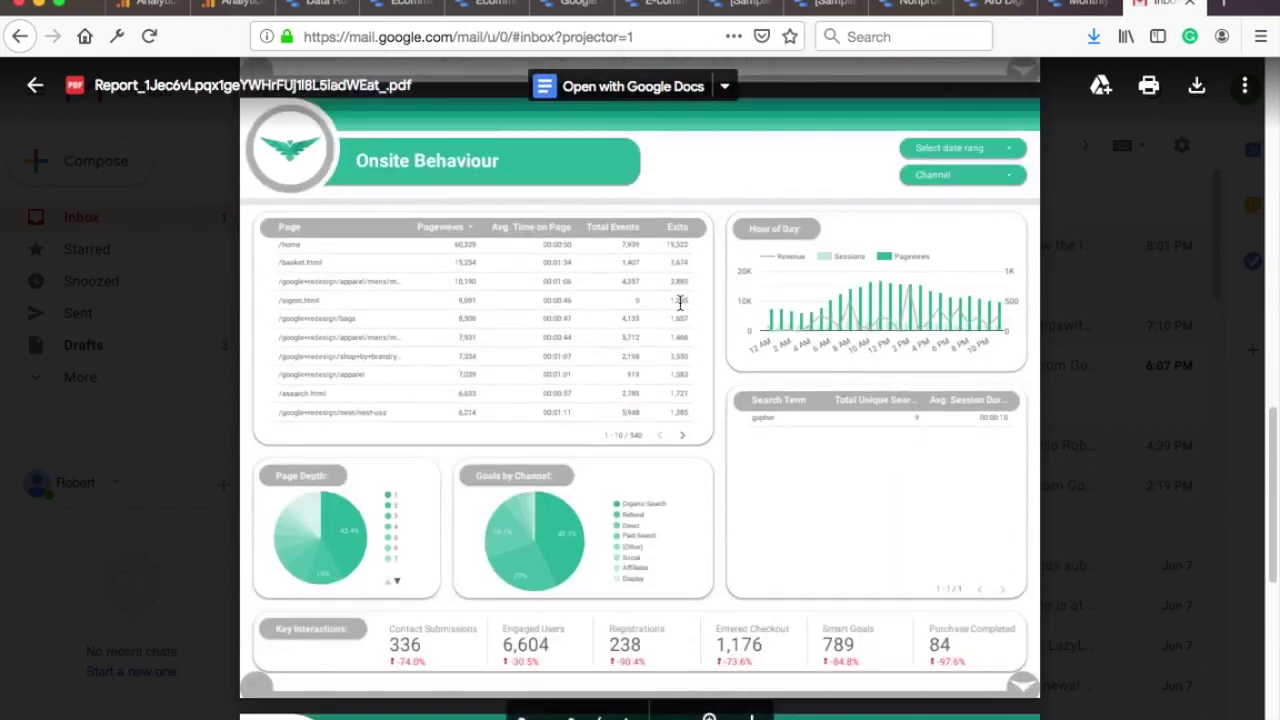
scroll(680, 302, down, 7)
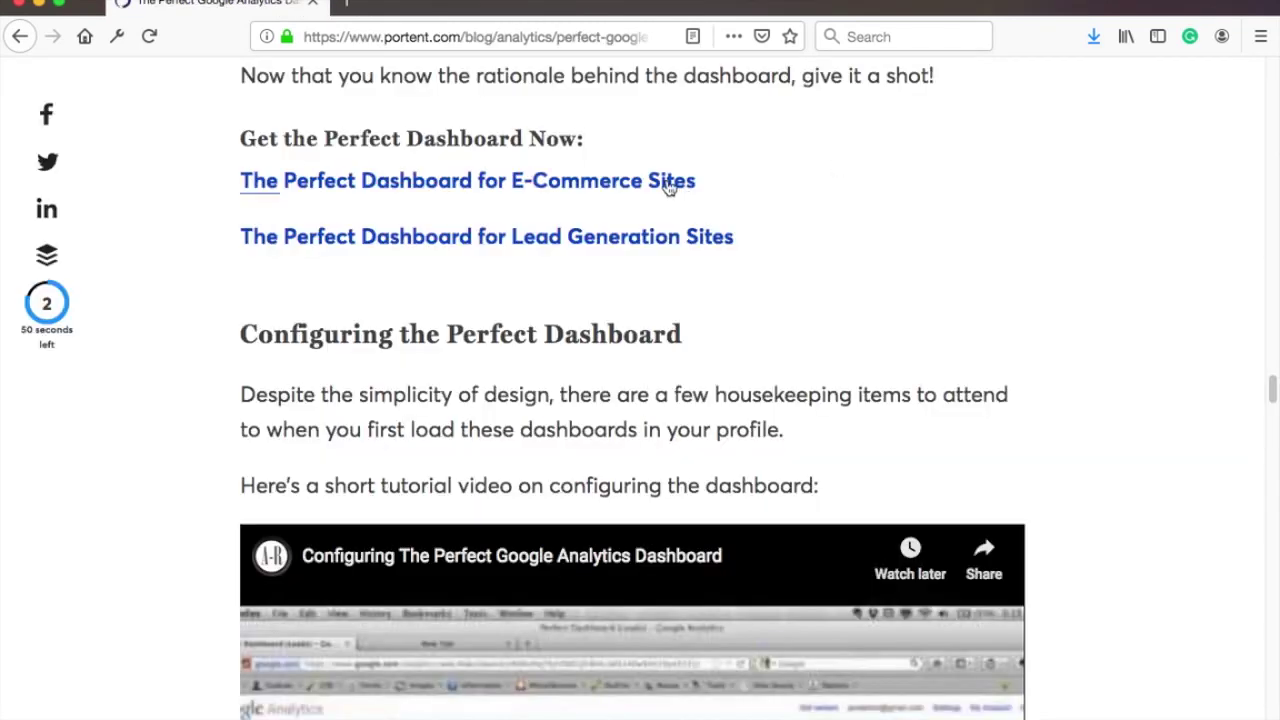
Step: Import 'The Perfect Dashboard for E-Commerce Sites' into 1 Master View as Perfect Dashboard (Revenue)
click(657, 184)
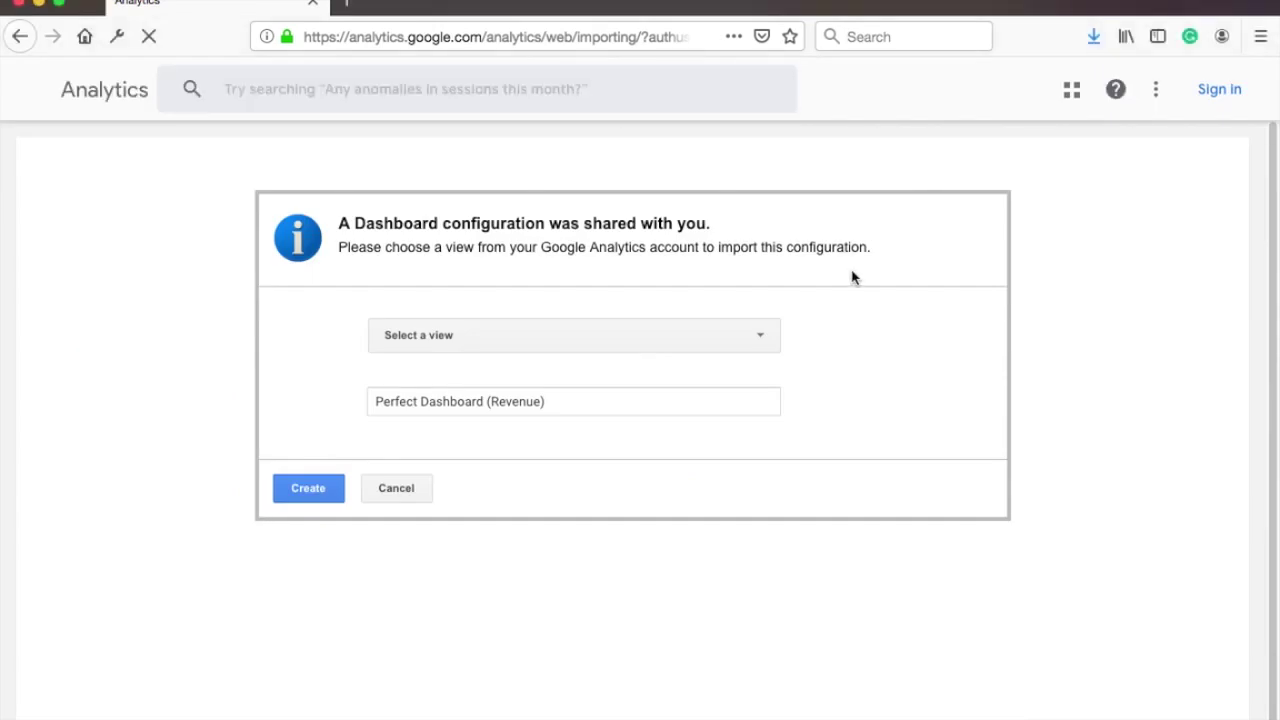
click(679, 343)
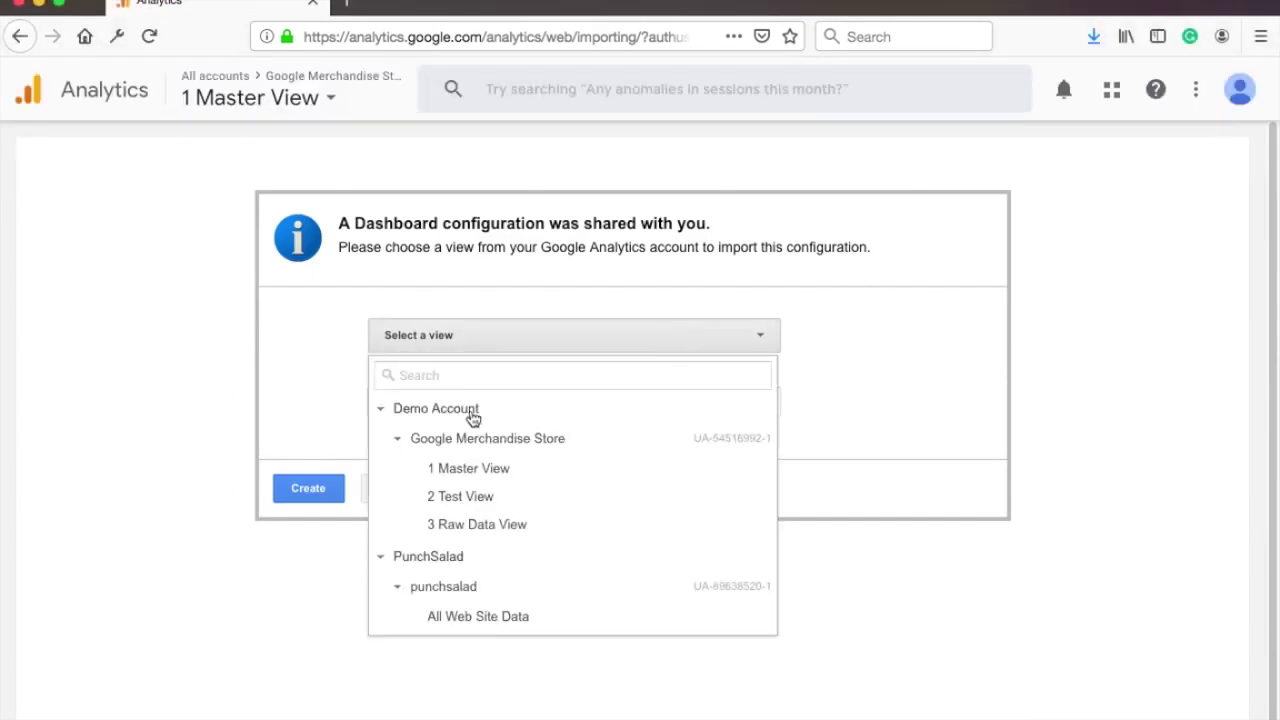
click(483, 472)
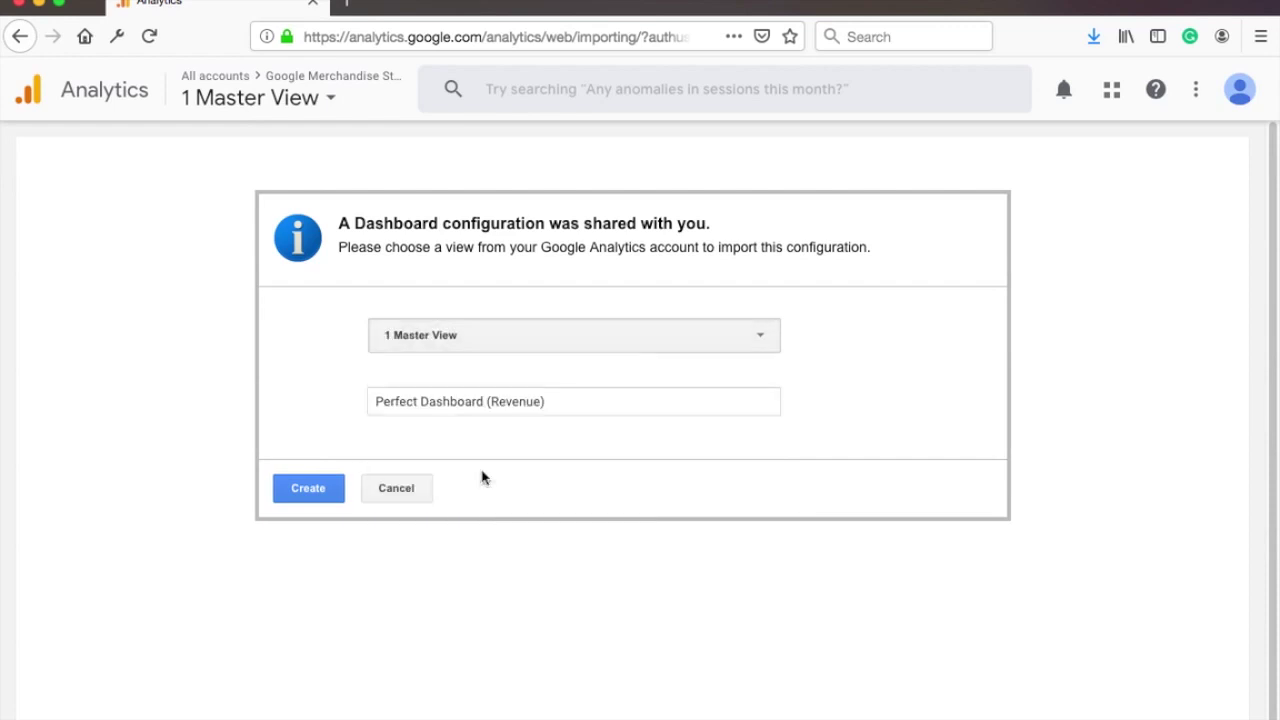
click(309, 489)
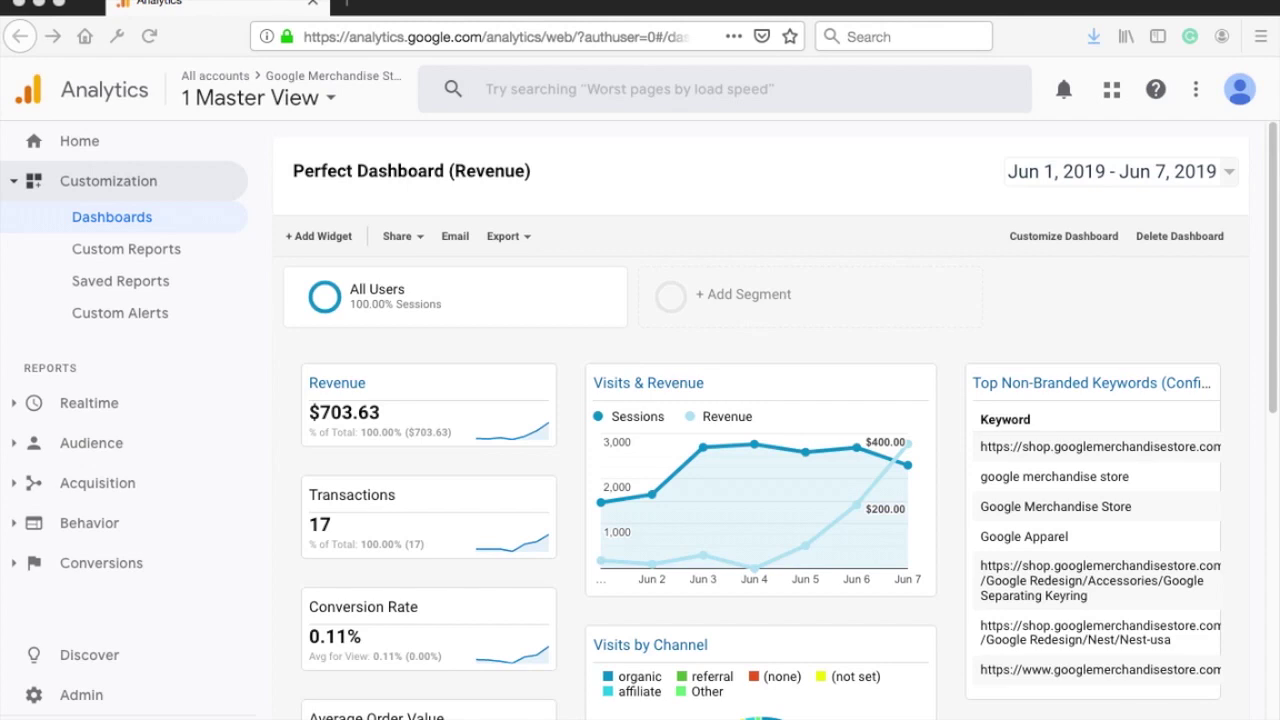
scroll(659, 229, down, 1)
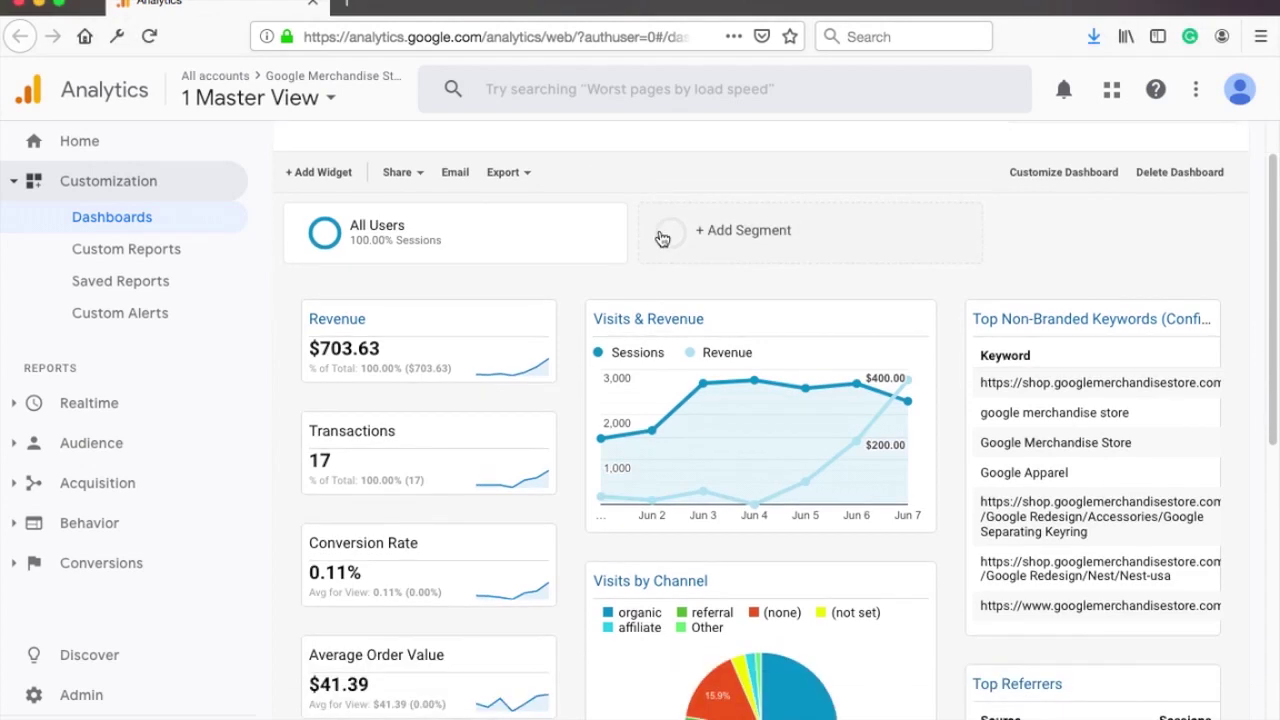
scroll(660, 235, down, 1)
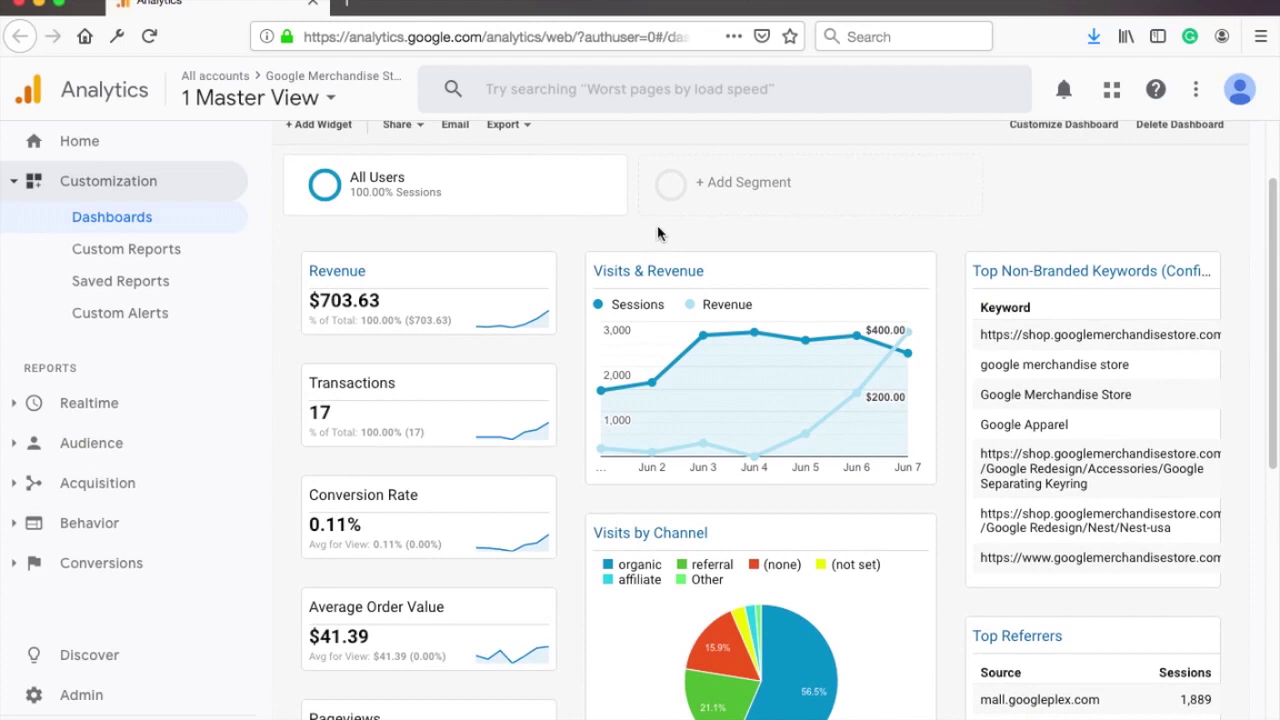
scroll(658, 233, down, 2)
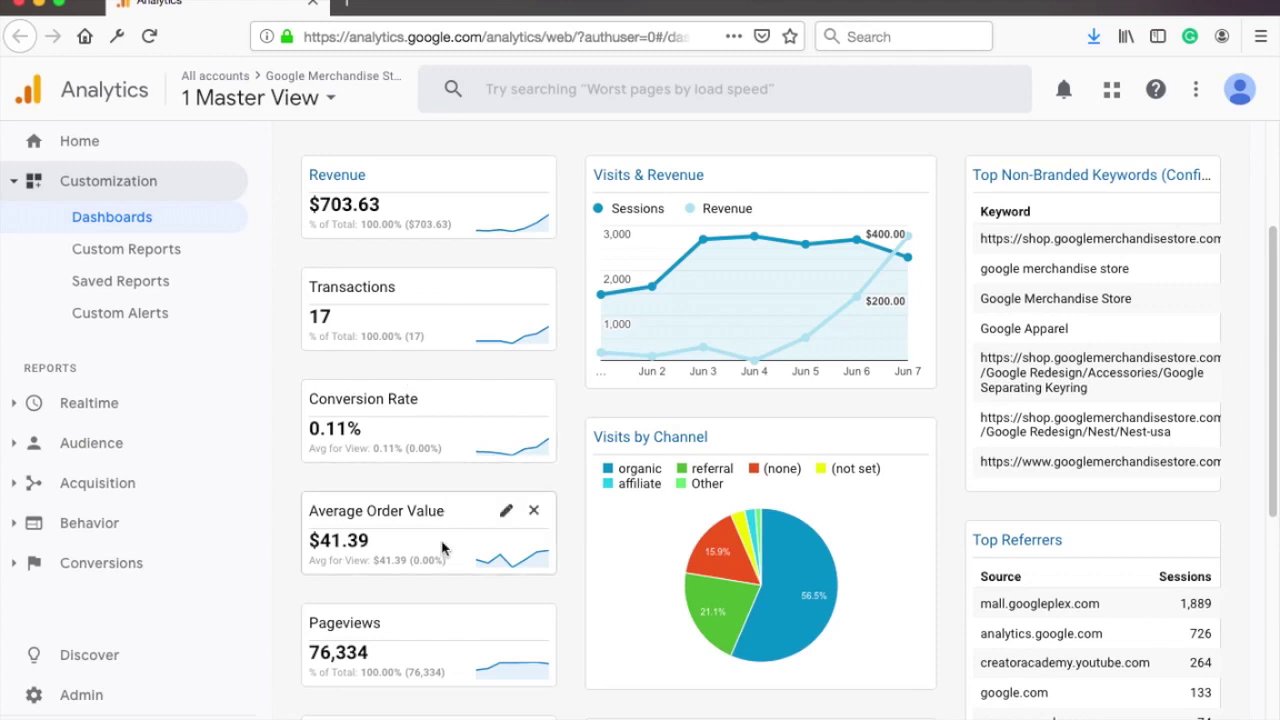
scroll(443, 540, down, 2)
scroll(440, 508, down, 3)
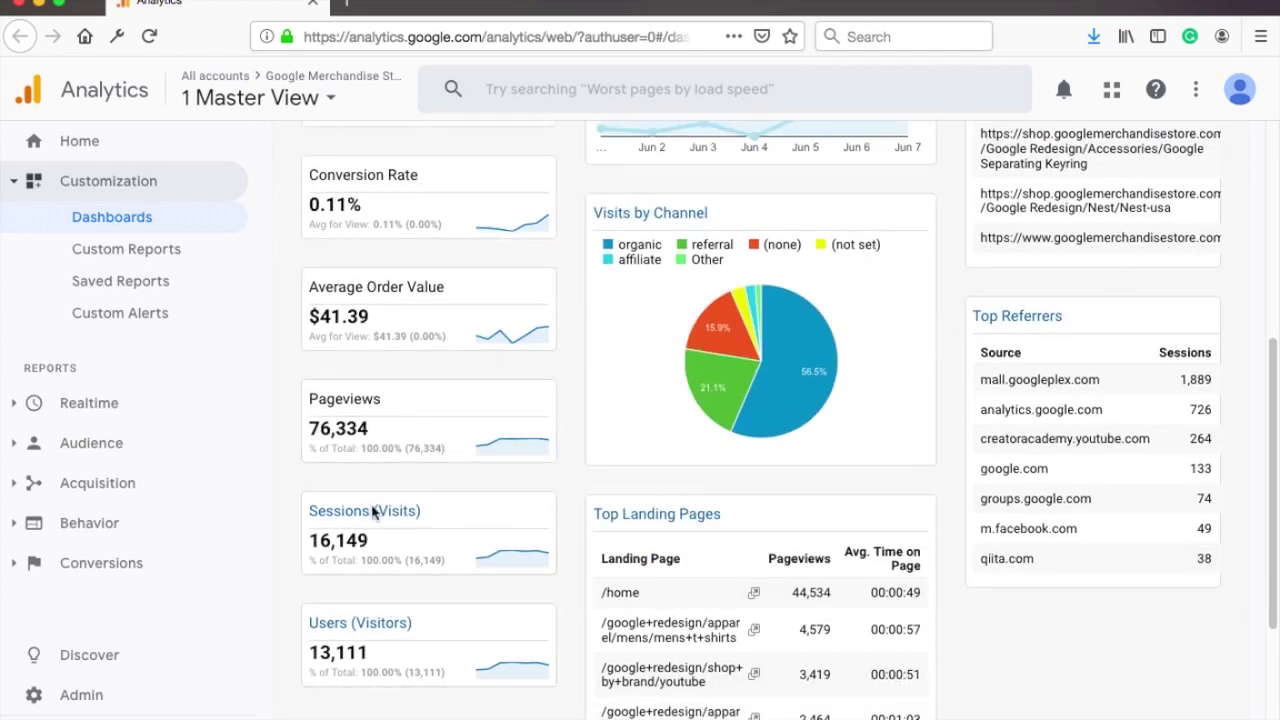
mouse_move(397, 416)
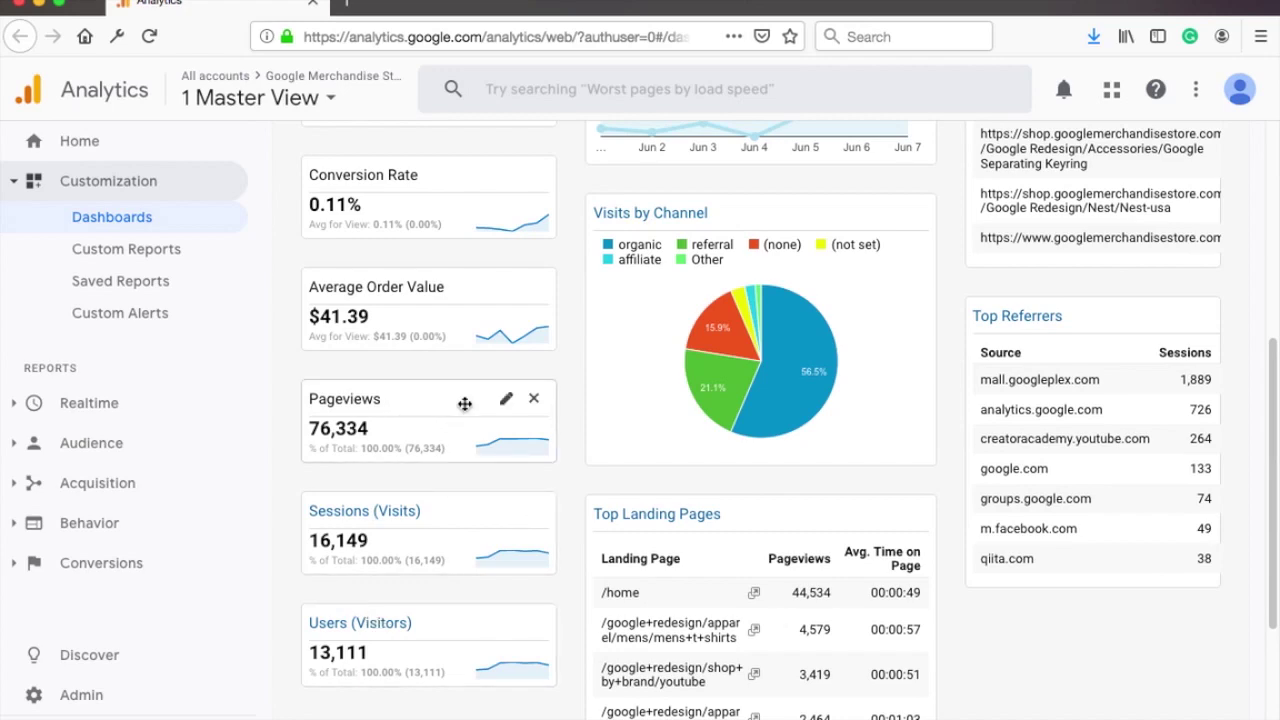
scroll(463, 403, up, 6)
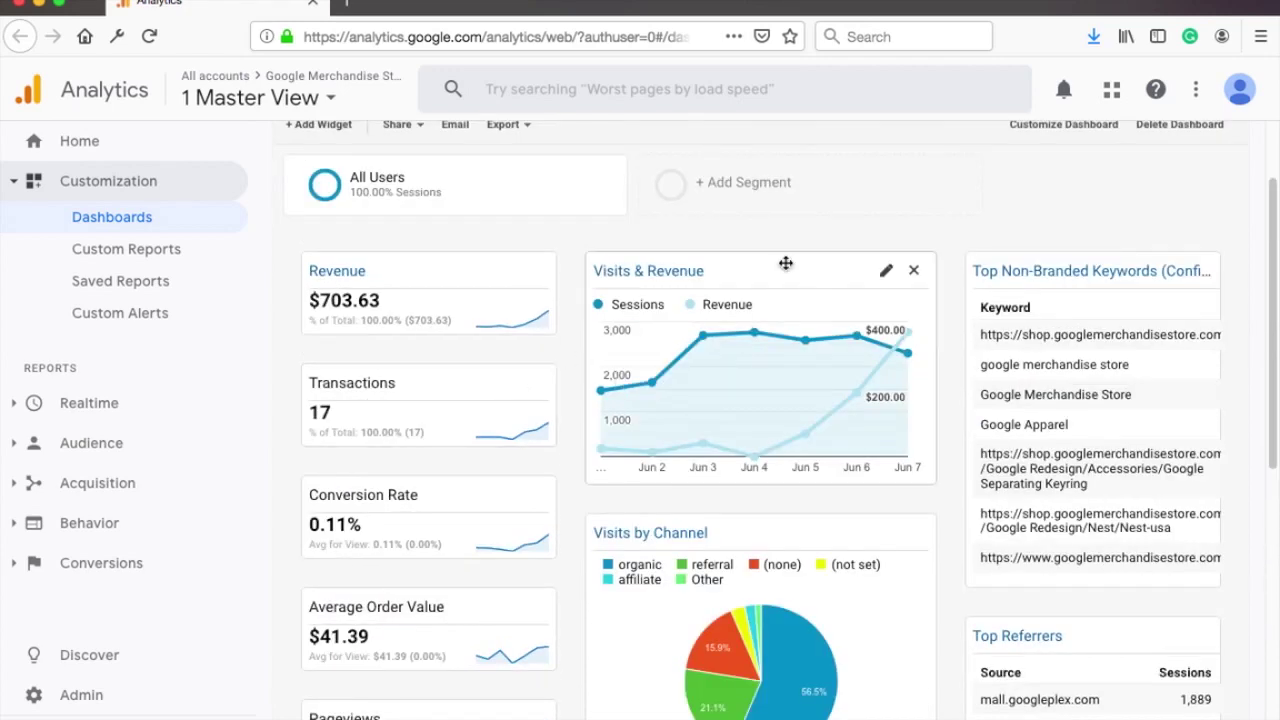
scroll(813, 241, down, 1)
scroll(813, 241, down, 5)
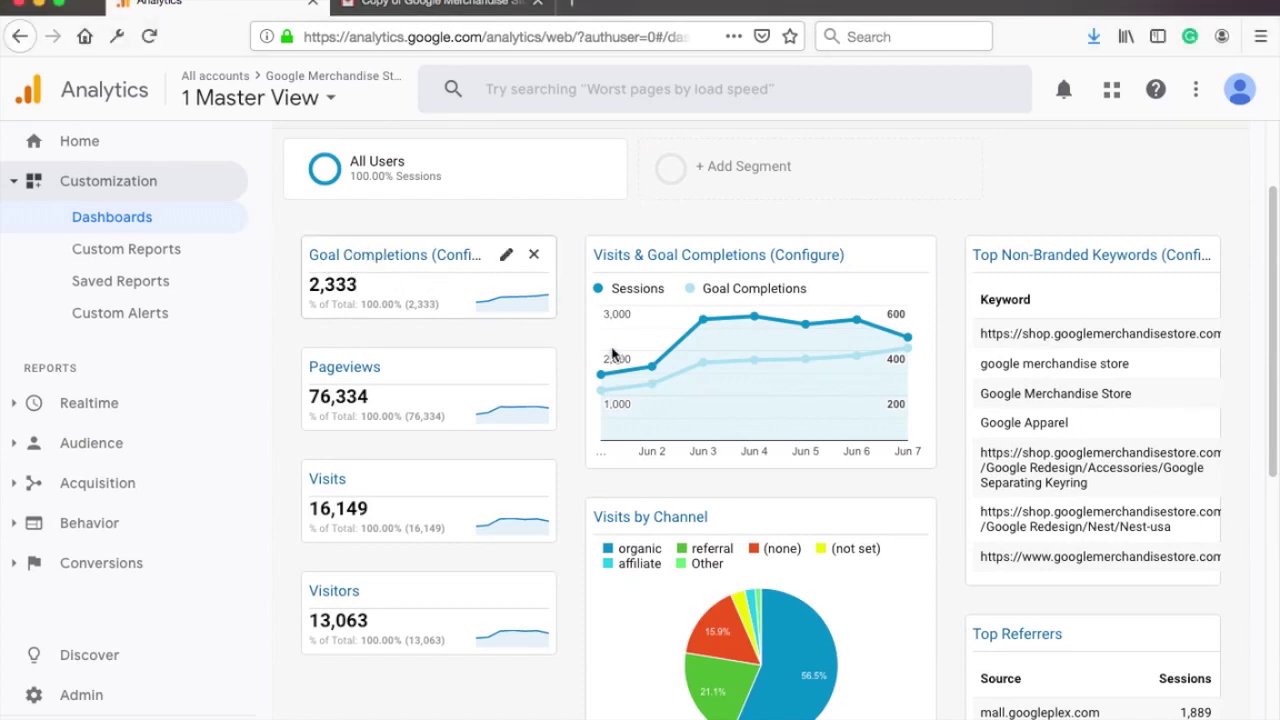
scroll(877, 453, down, 1)
scroll(877, 453, down, 5)
scroll(877, 450, up, 4)
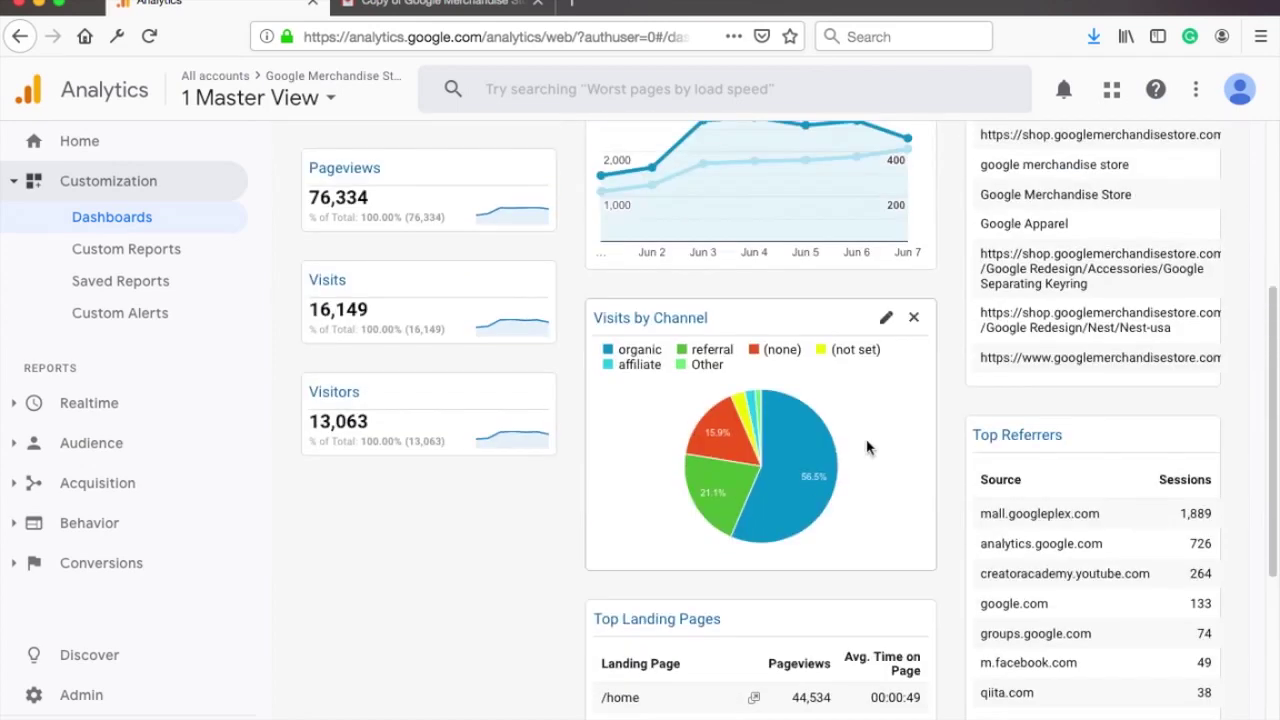
scroll(835, 432, up, 1)
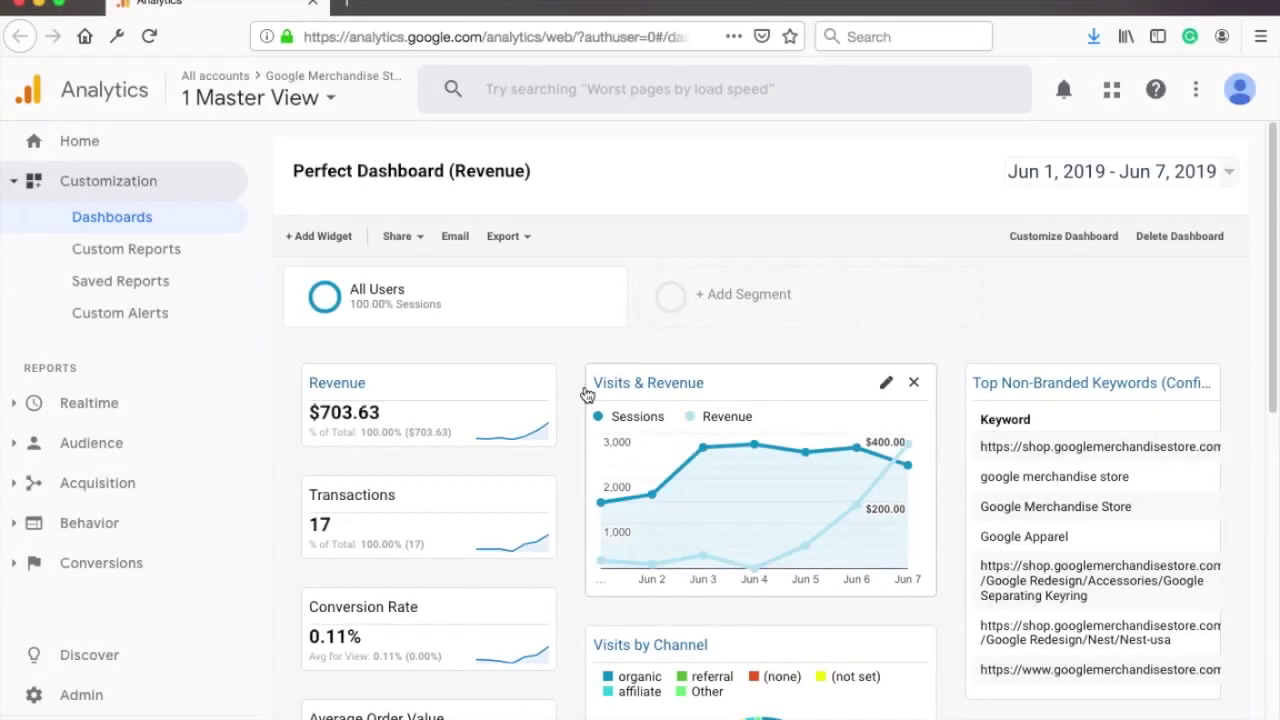
click(507, 386)
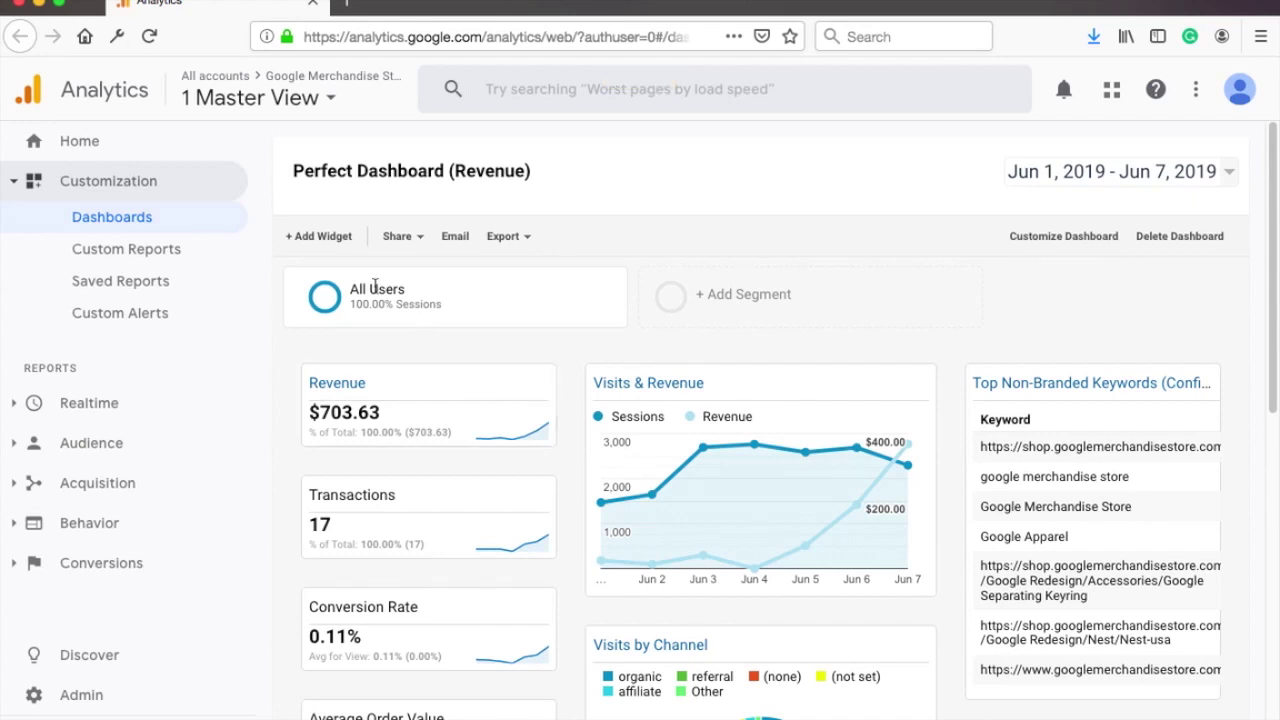
Step: Add a new widget titled 'Pageviews' showing the Pageviews metric
click(320, 244)
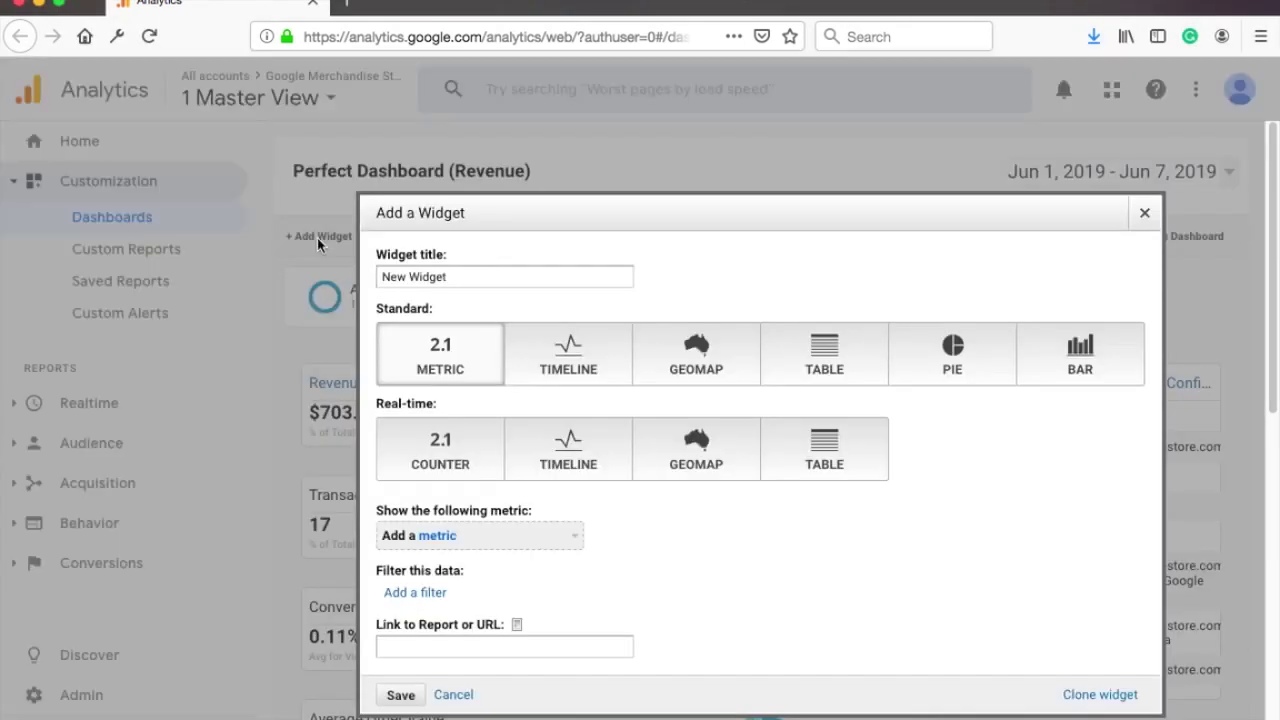
triple_click(443, 276)
text(Pageviews)
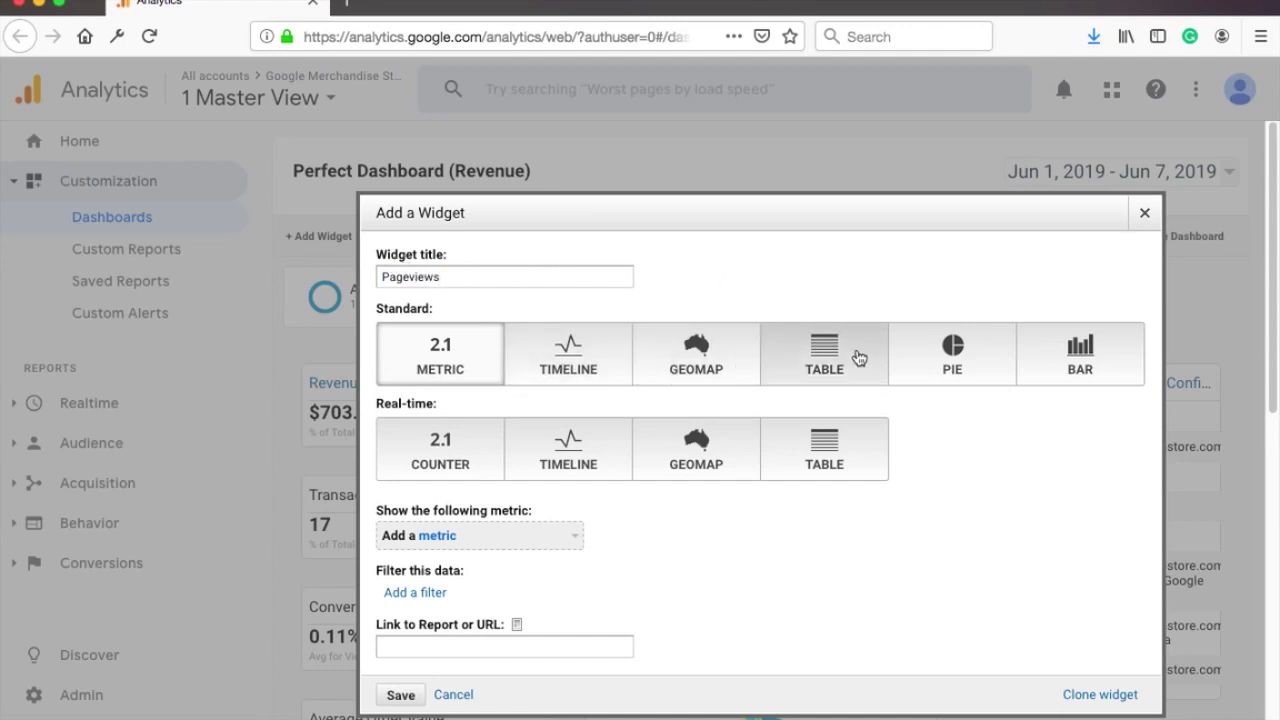
click(416, 533)
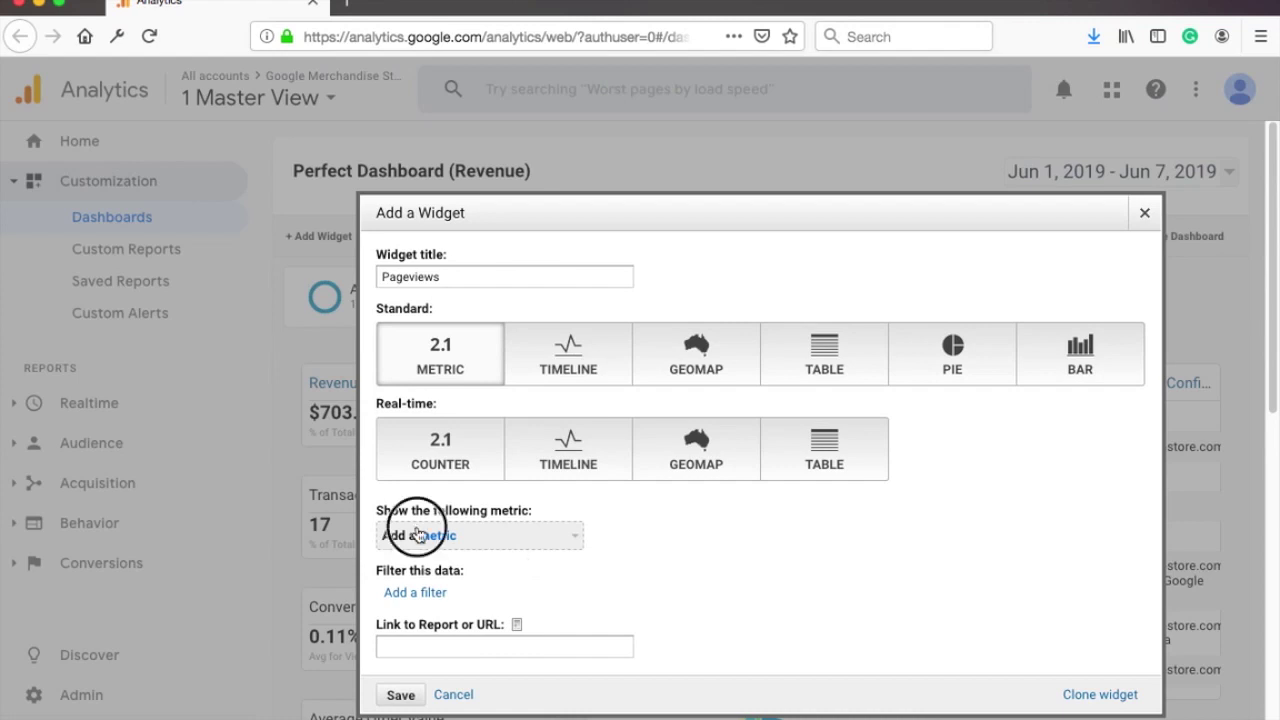
text(pageviews)
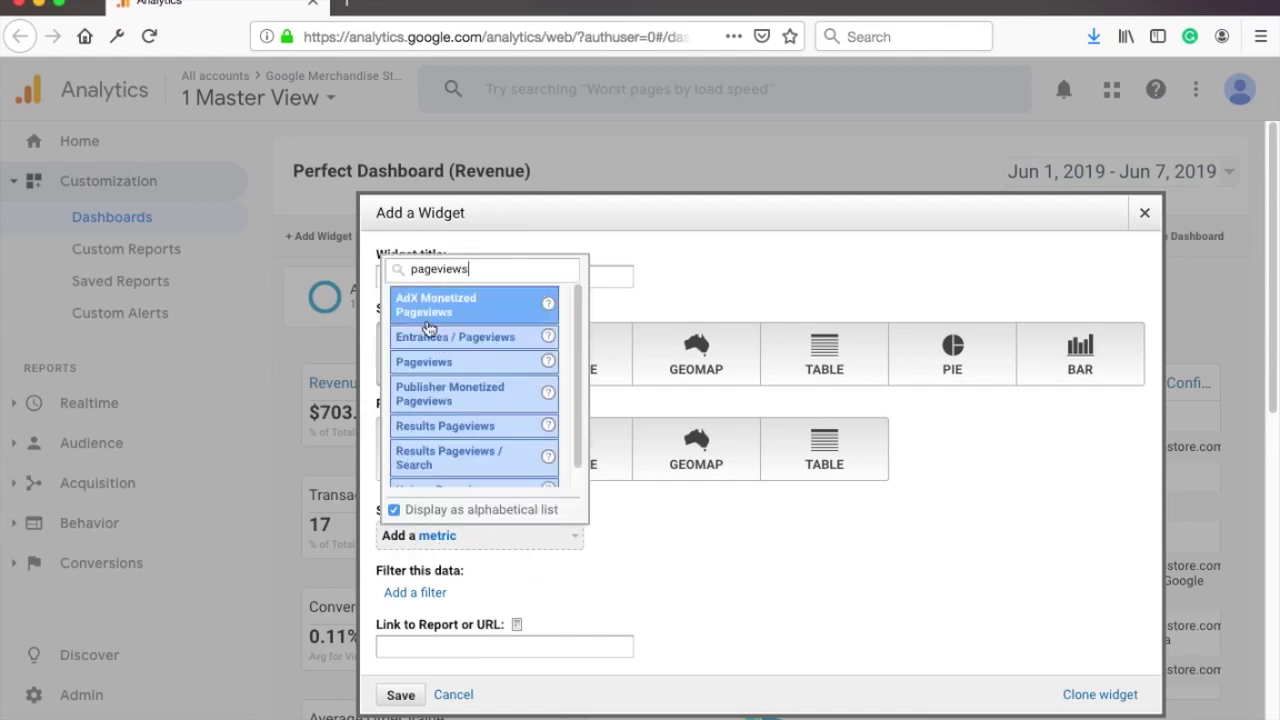
click(436, 362)
Step: Inspect the widget filter's include/exclude, dimension and match-type options without applying a filter
scroll(683, 546, down, 2)
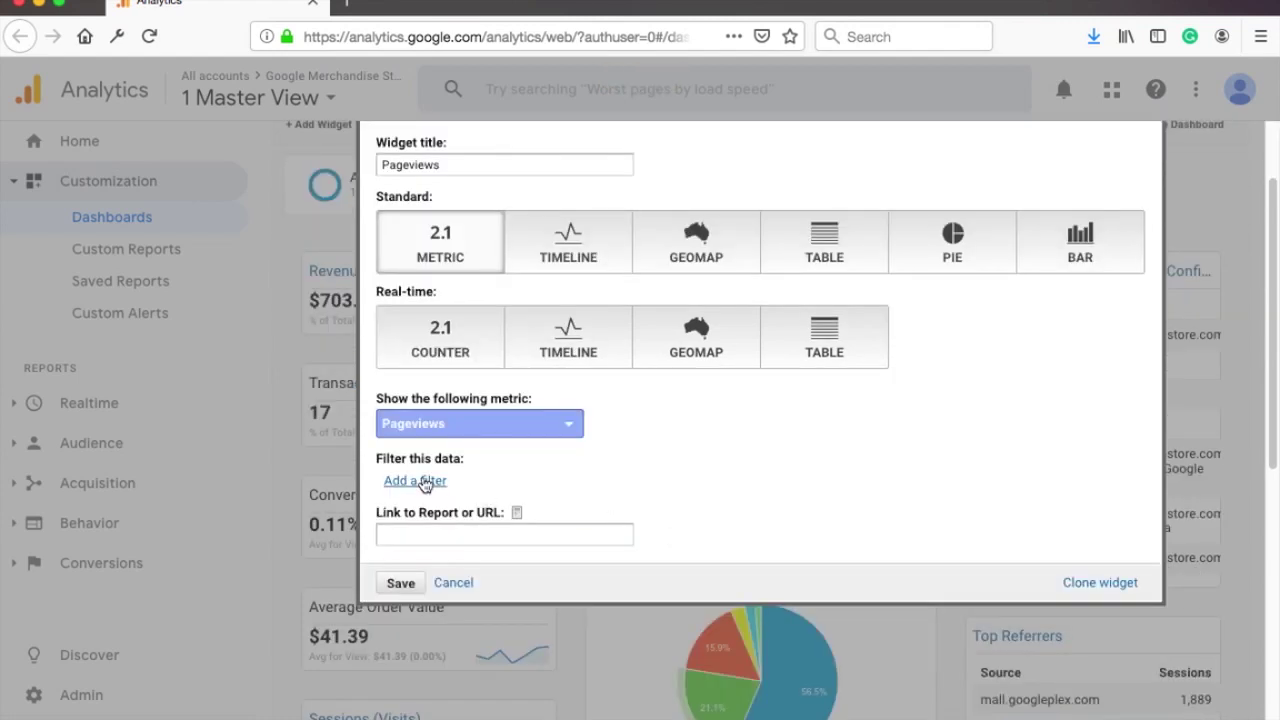
click(424, 484)
click(420, 460)
click(425, 463)
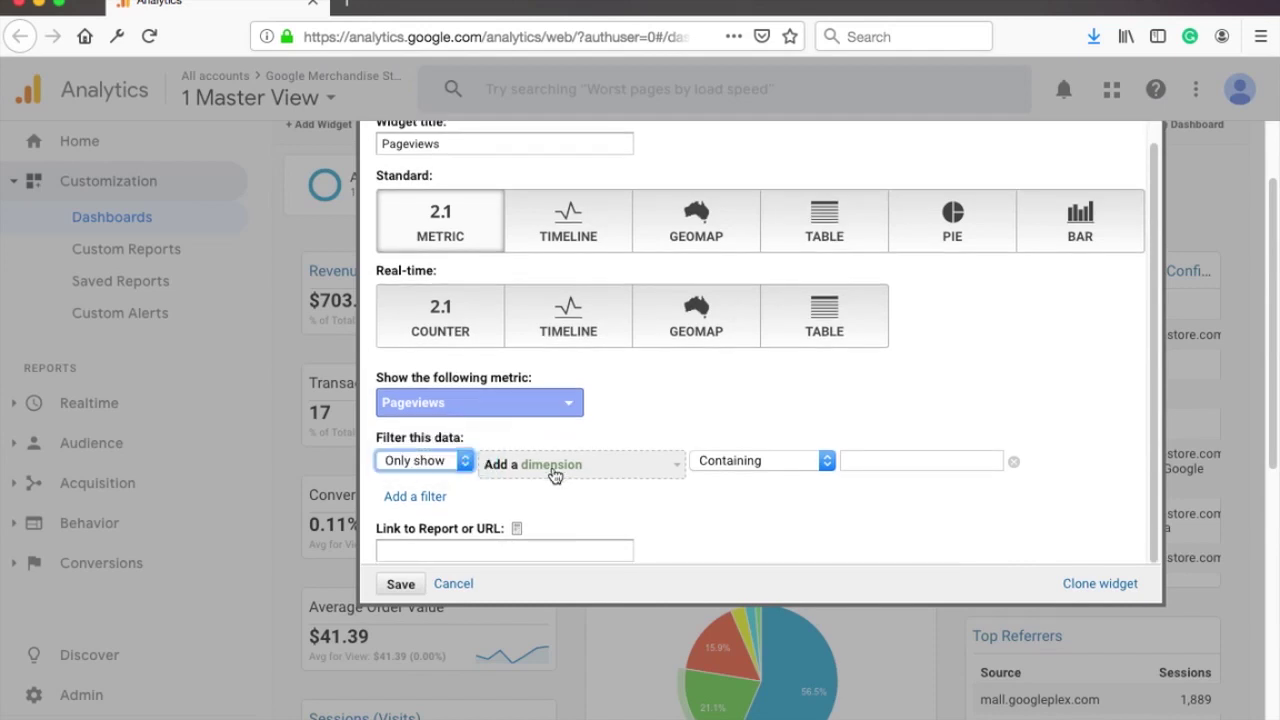
click(553, 464)
click(750, 460)
click(947, 457)
scroll(819, 530, down, 1)
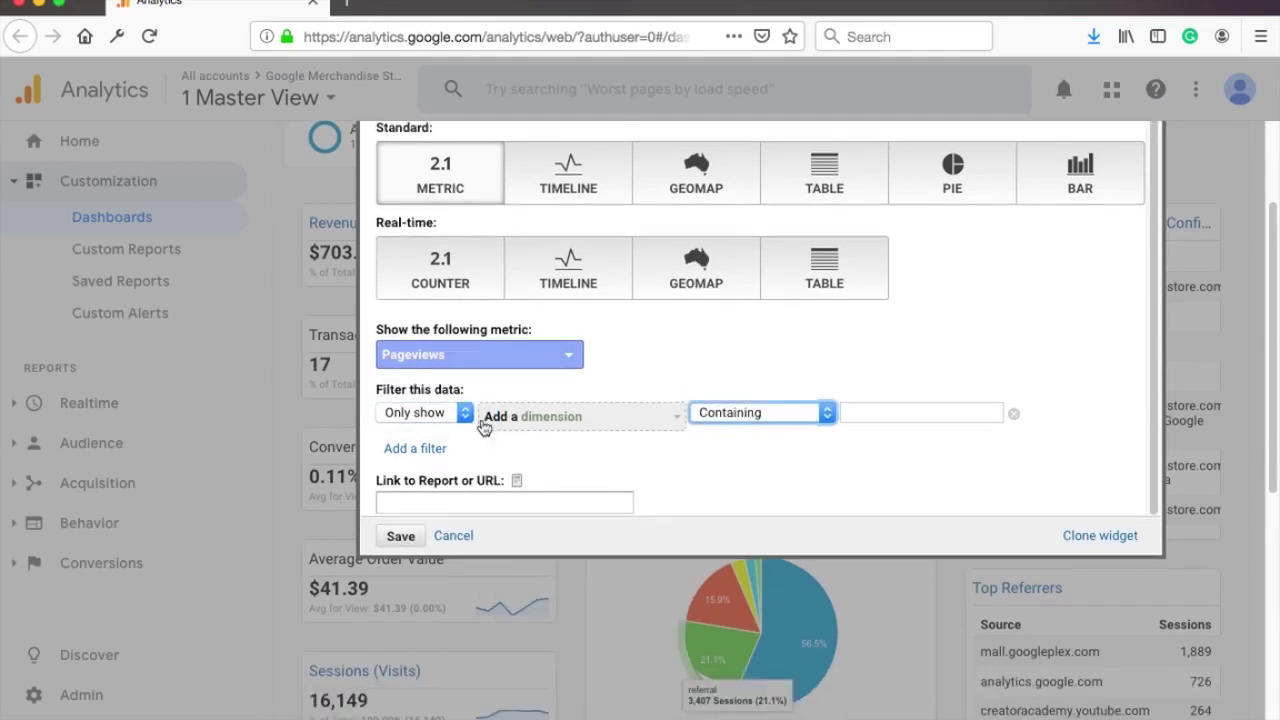
scroll(597, 410, down, 2)
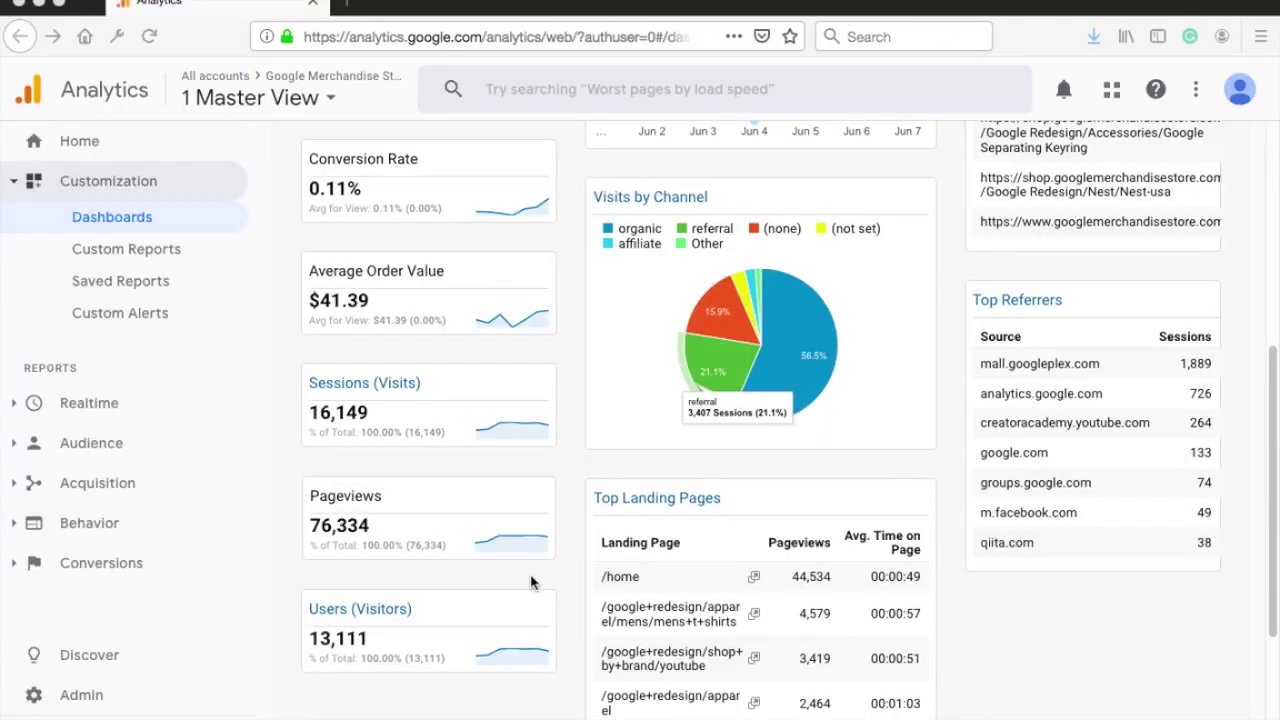
Step: Start an email of the dashboard and fill in the suggested recipient address
scroll(530, 582, up, 5)
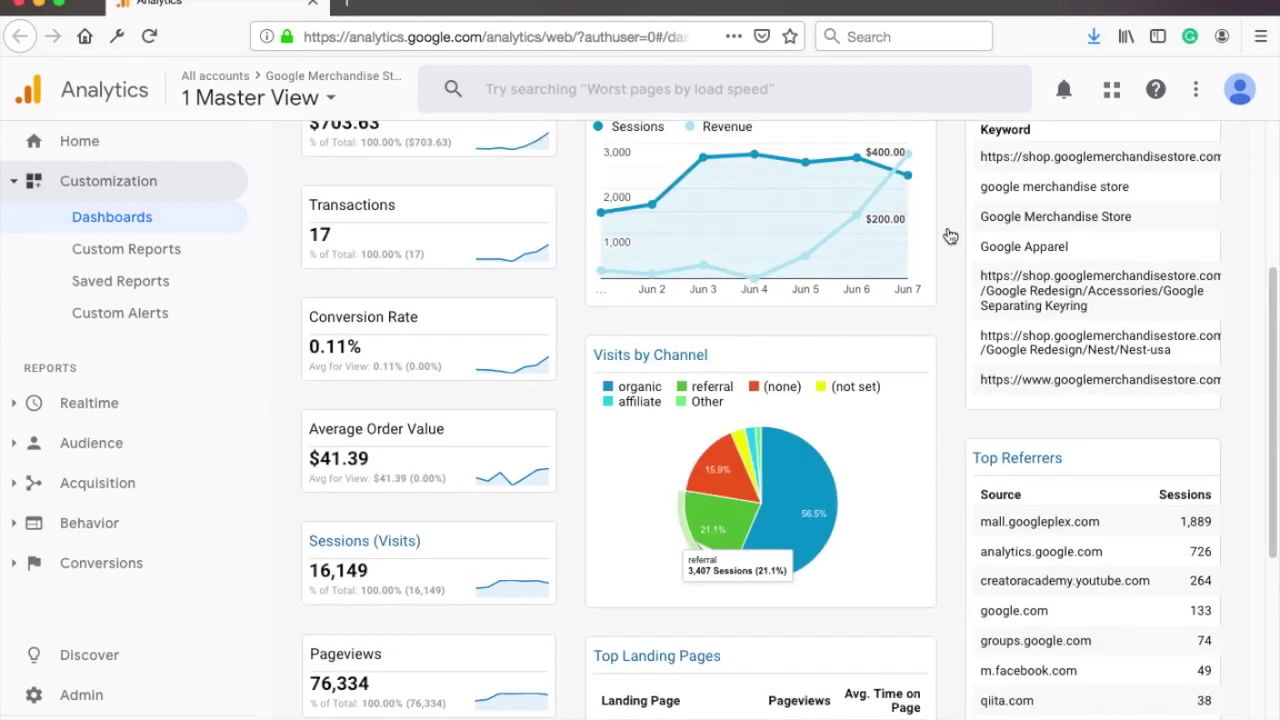
click(455, 237)
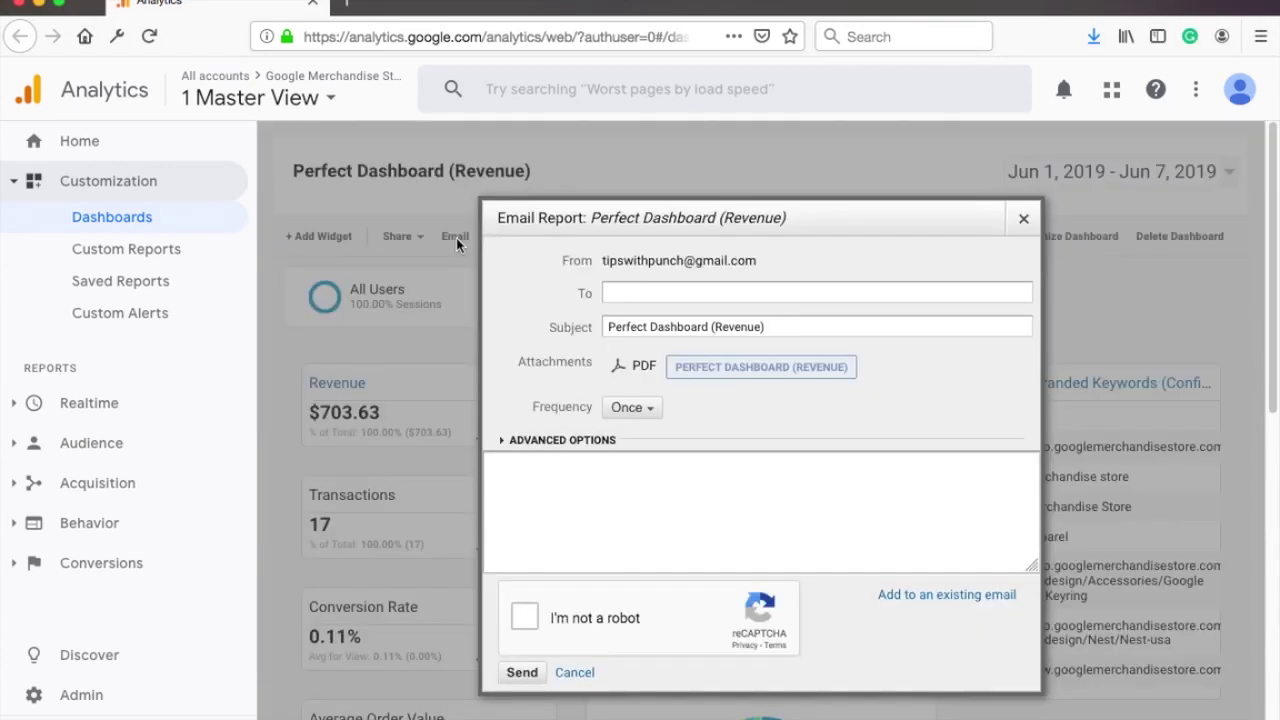
click(651, 291)
text(tipswithp)
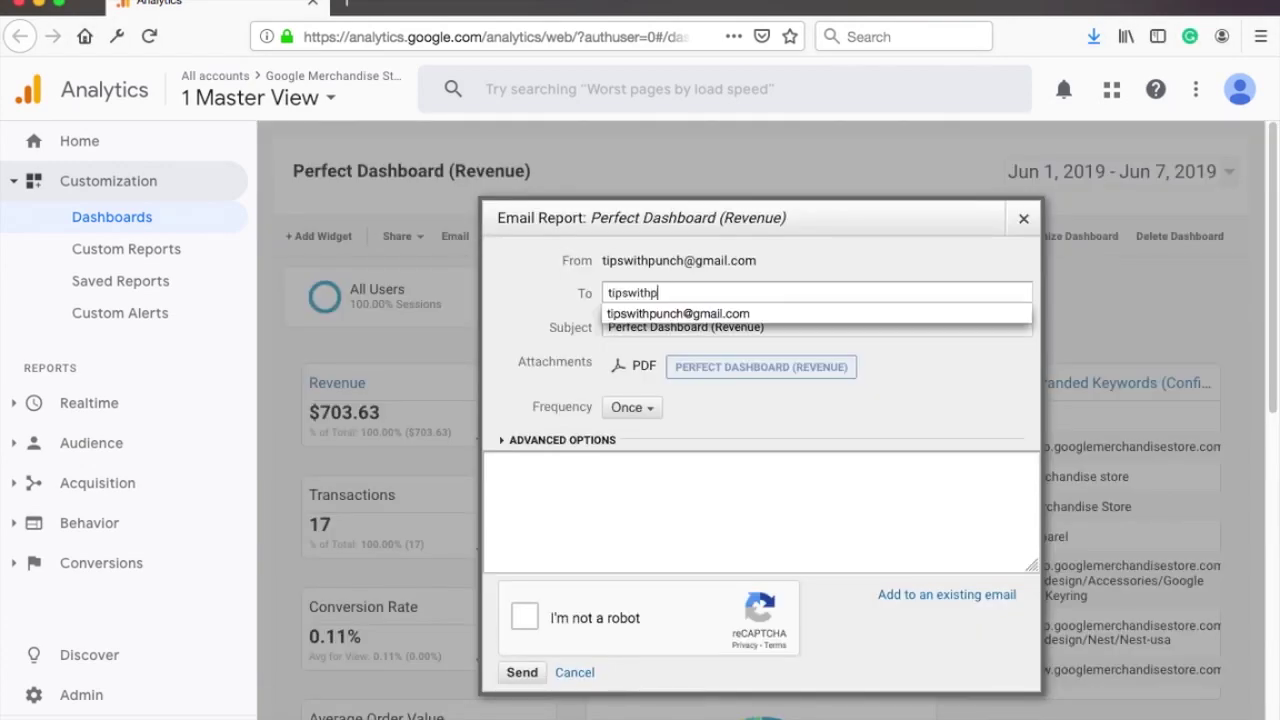
click(710, 314)
Step: Shorten the subject to 'Dashboard (Revenue)' and set the frequency to Weekly
drag(786, 326, 515, 334)
click(654, 326)
key(BackSpace)
click(648, 417)
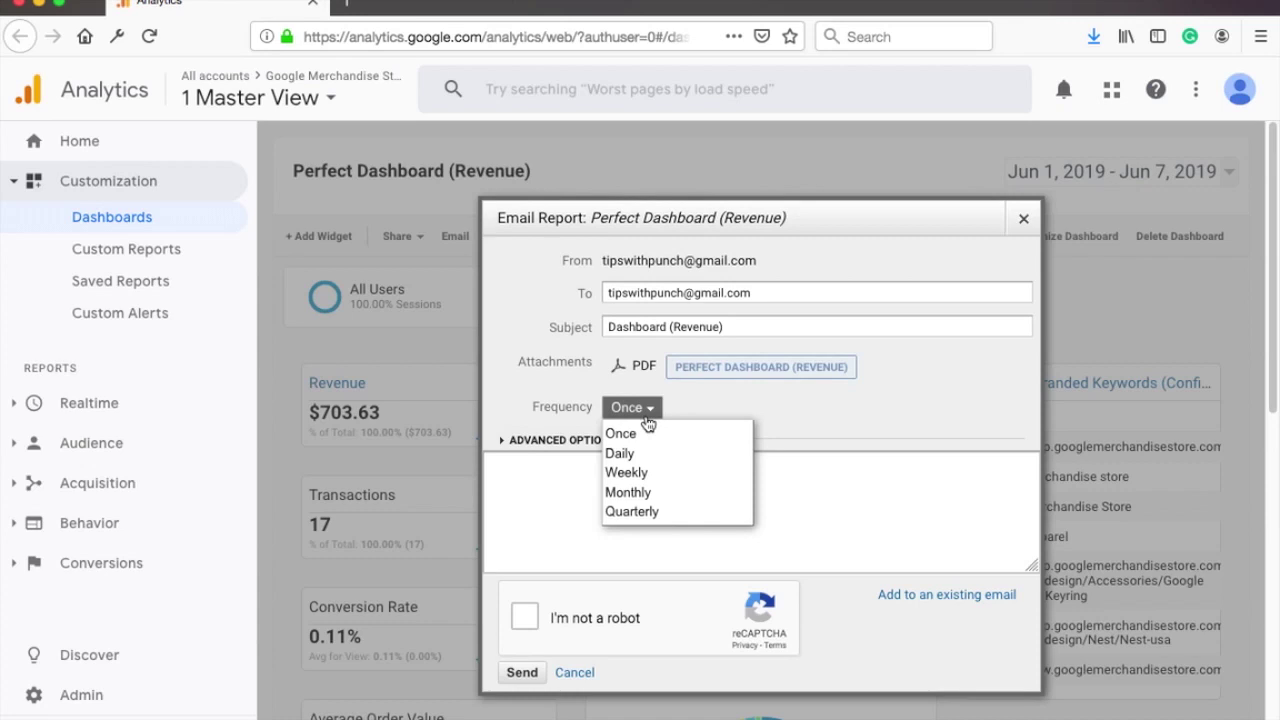
click(643, 475)
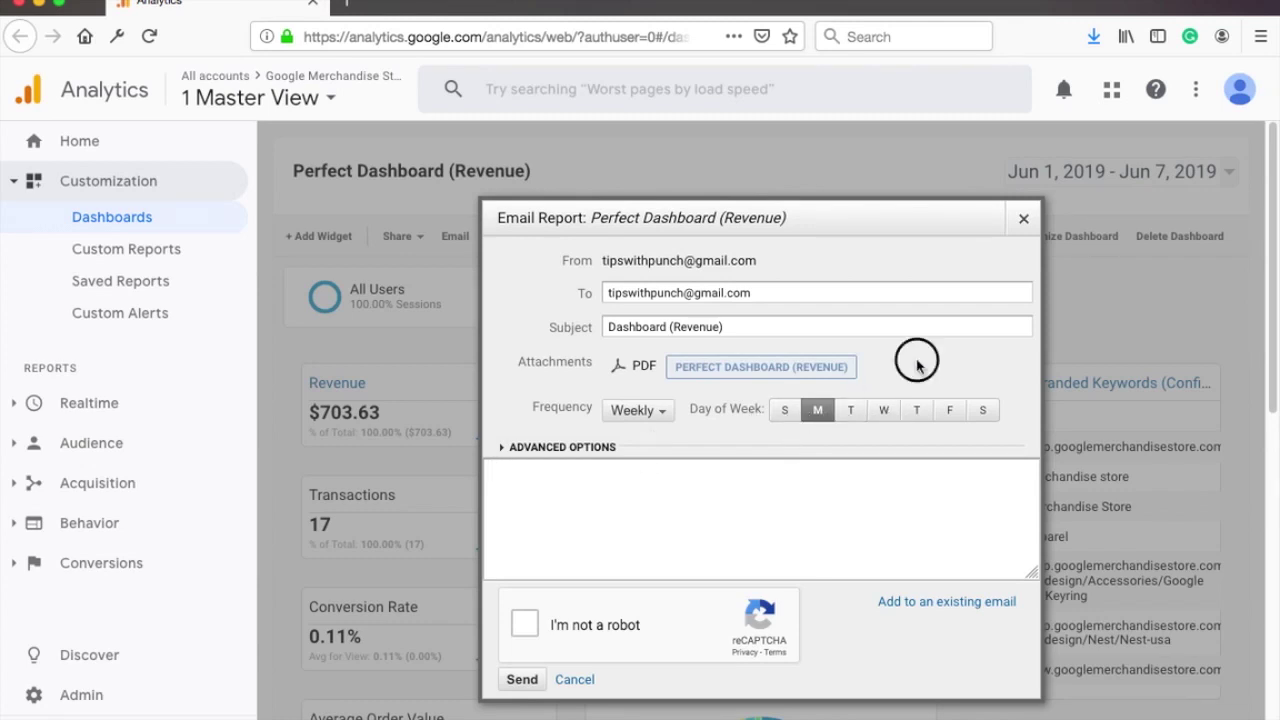
Step: Keep the 6-month active period, add the message 'Hello your new dashboard!', and pass reCAPTCHA
click(506, 447)
click(615, 472)
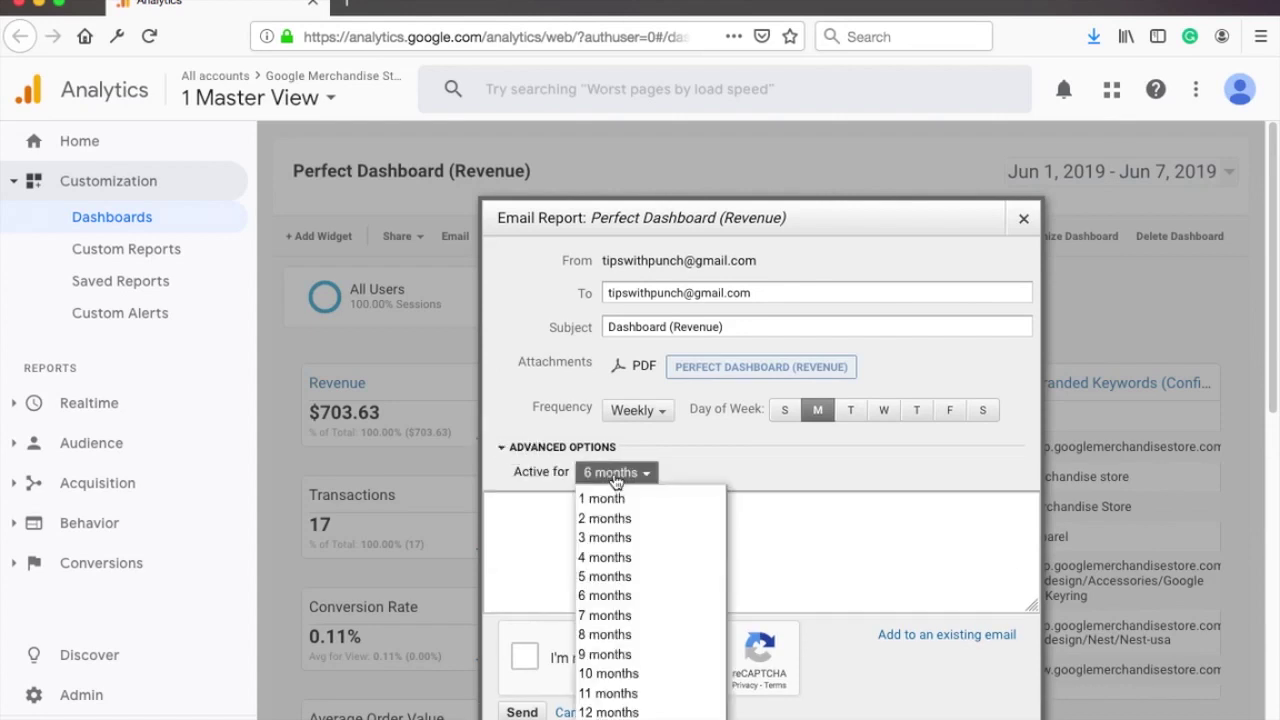
click(690, 449)
click(550, 497)
text(Hello your new dashb)
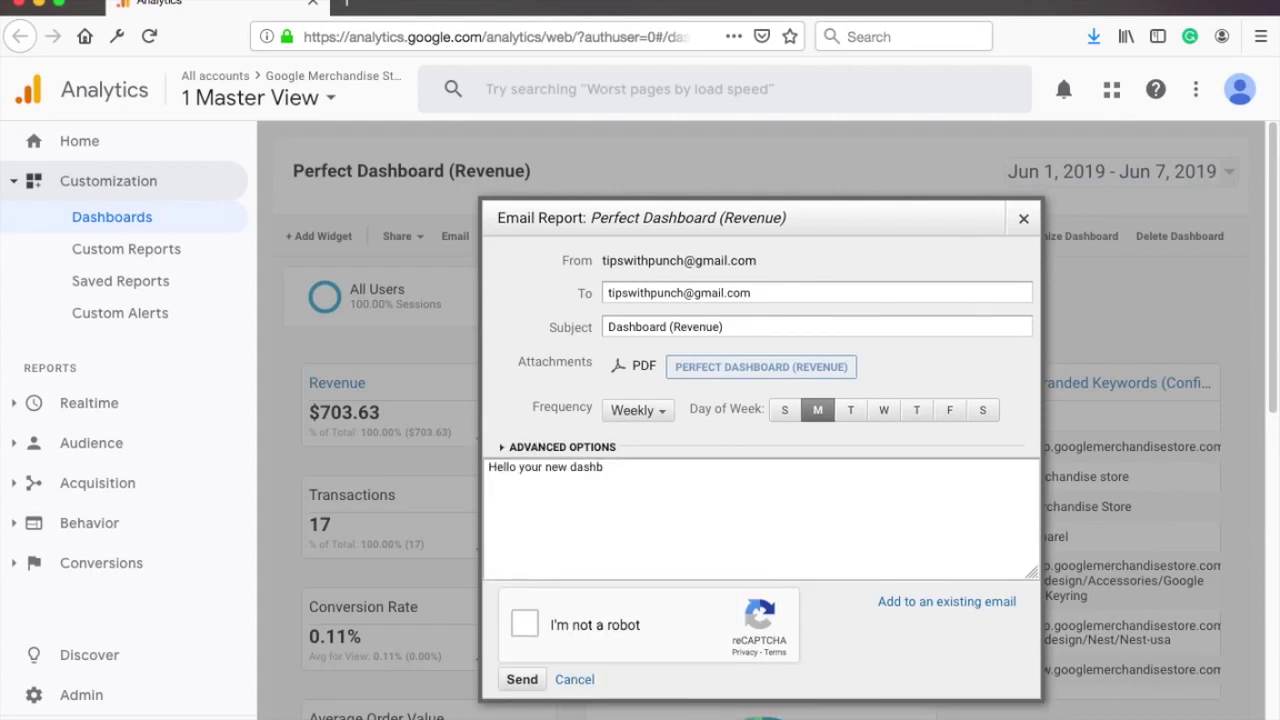
text(oard!)
click(694, 452)
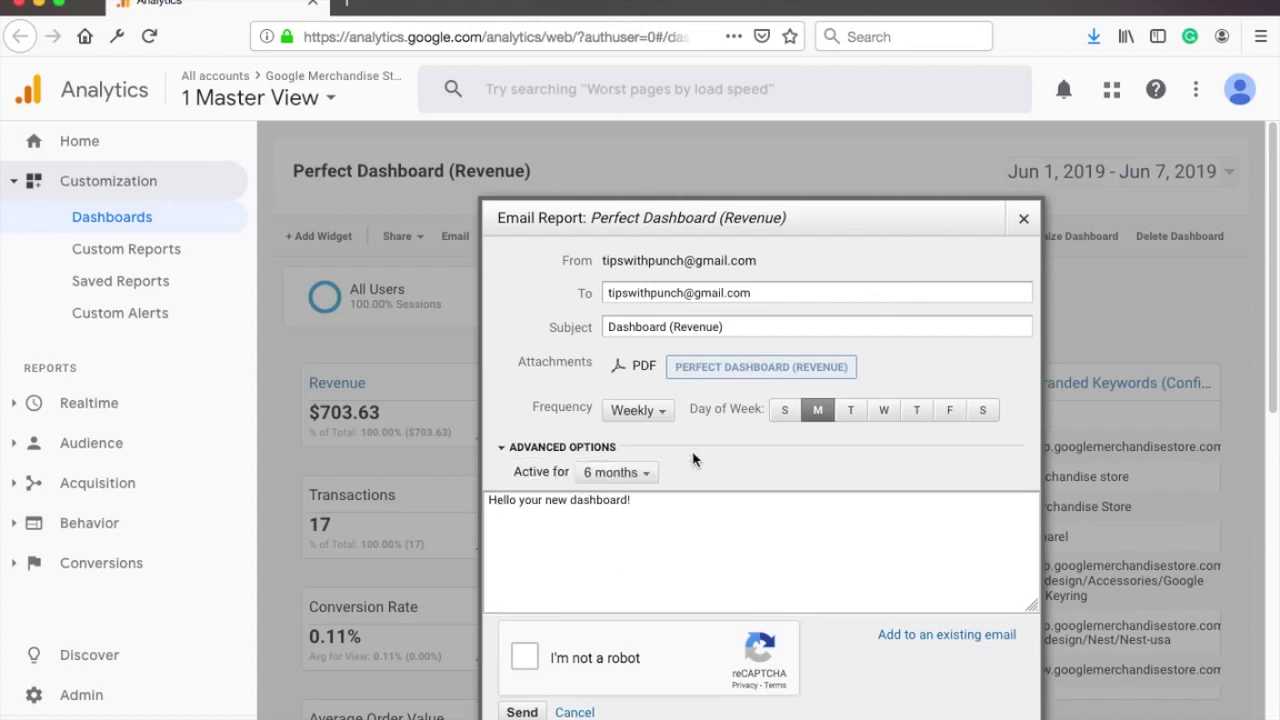
click(693, 451)
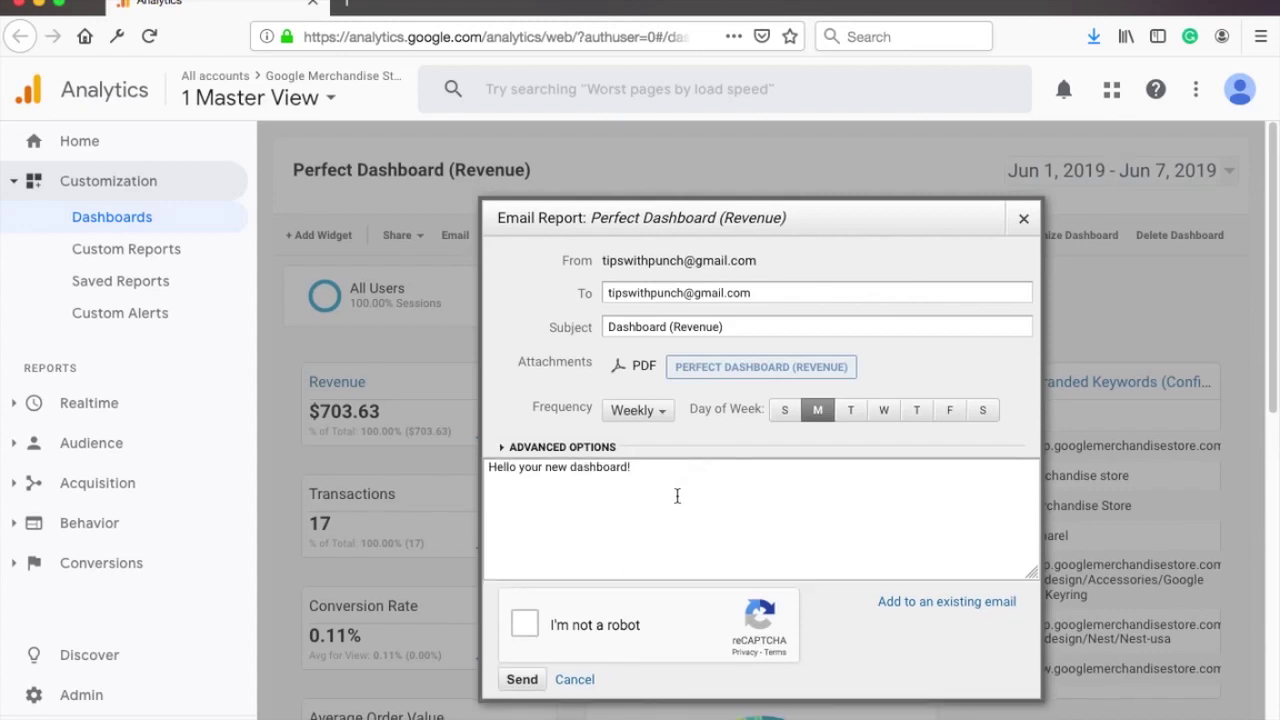
scroll(800, 550, down, 1)
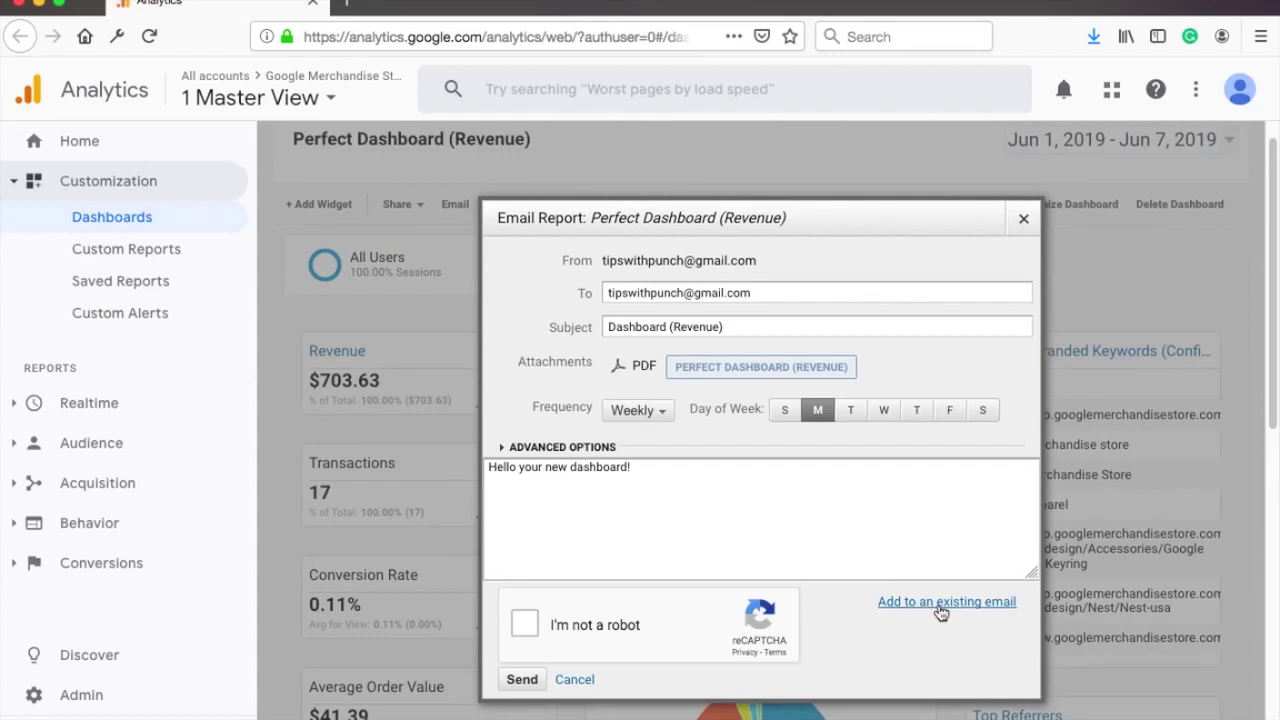
click(525, 624)
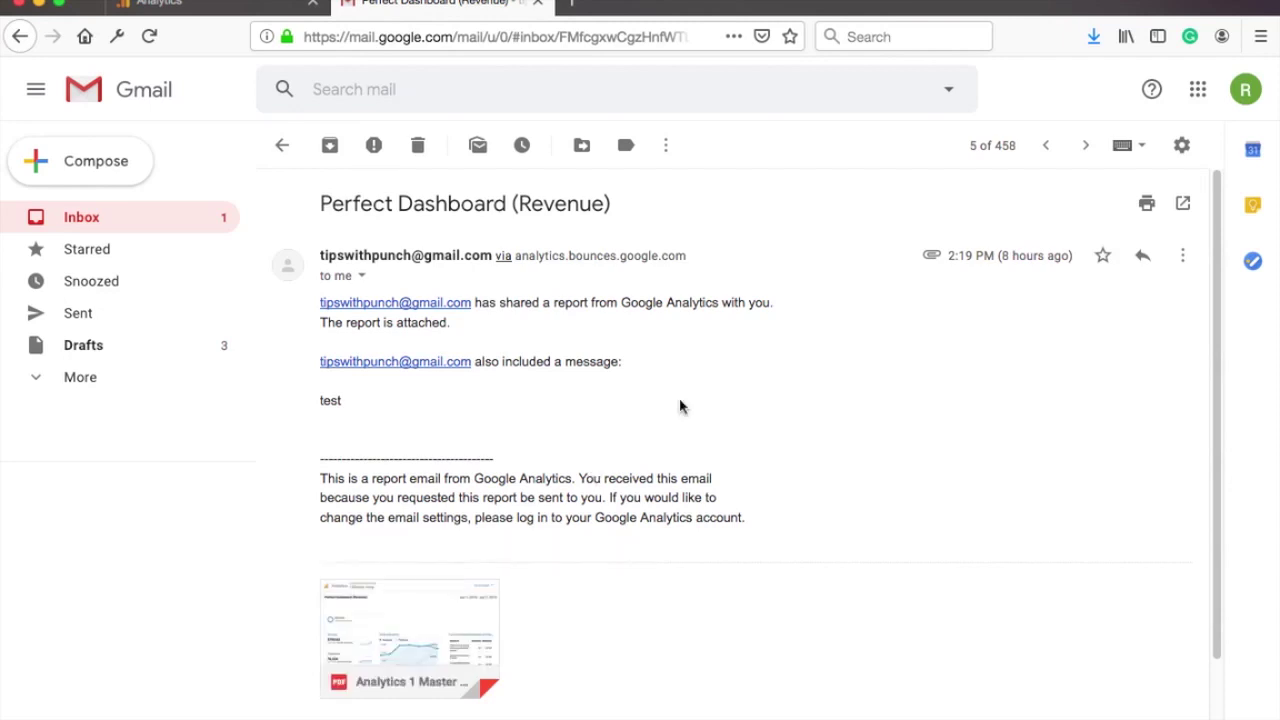
Step: Preview the attached Perfect Dashboard (Revenue) PDF and scroll through its pages
click(417, 603)
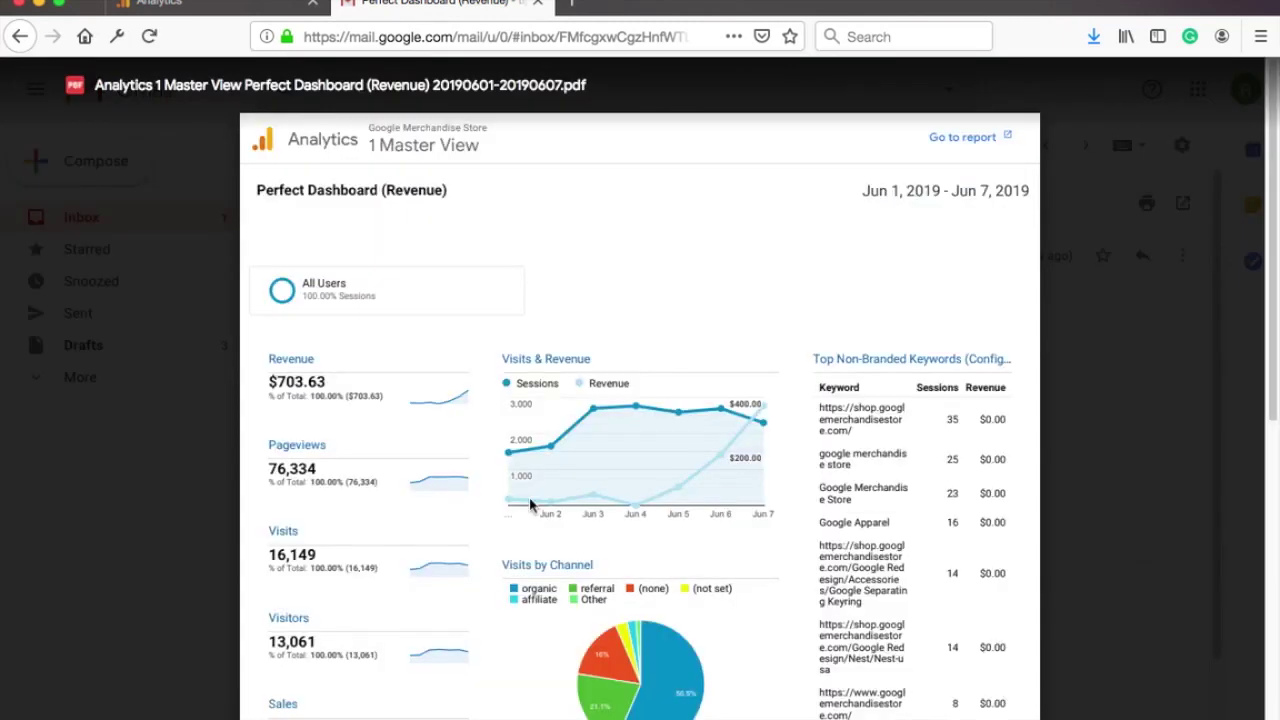
scroll(650, 368, down, 5)
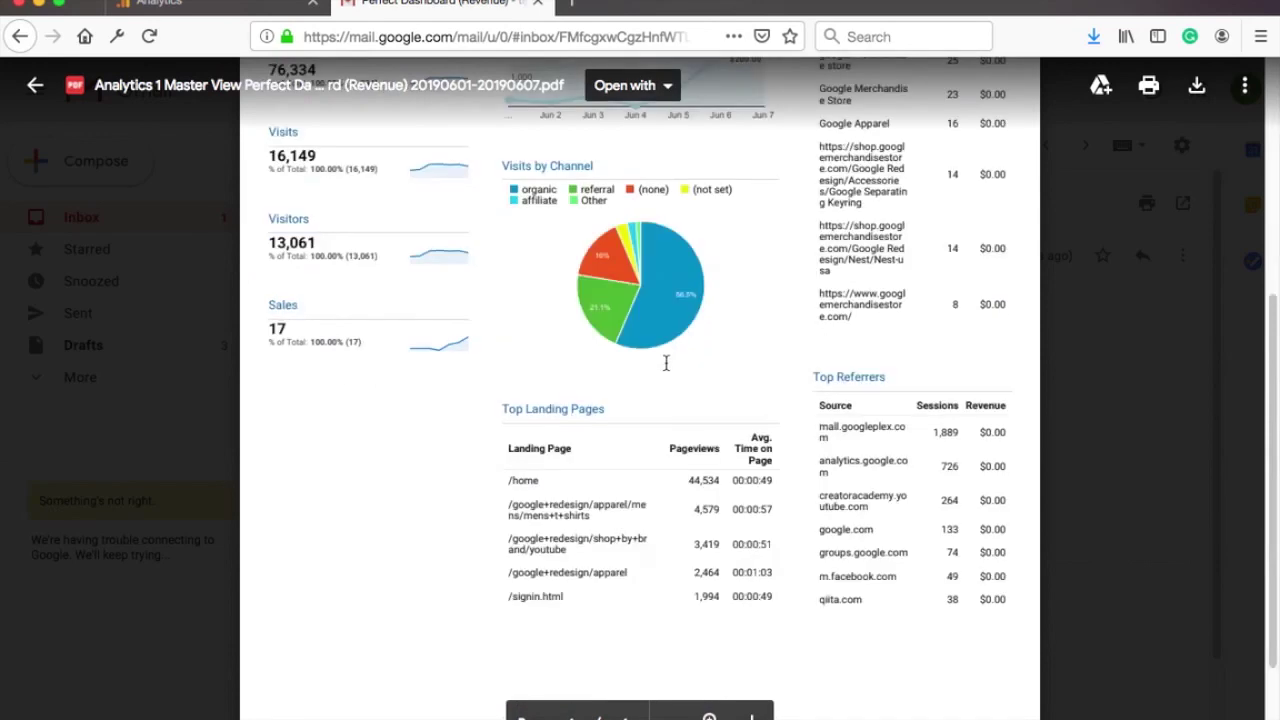
scroll(660, 362, up, 3)
scroll(673, 361, up, 2)
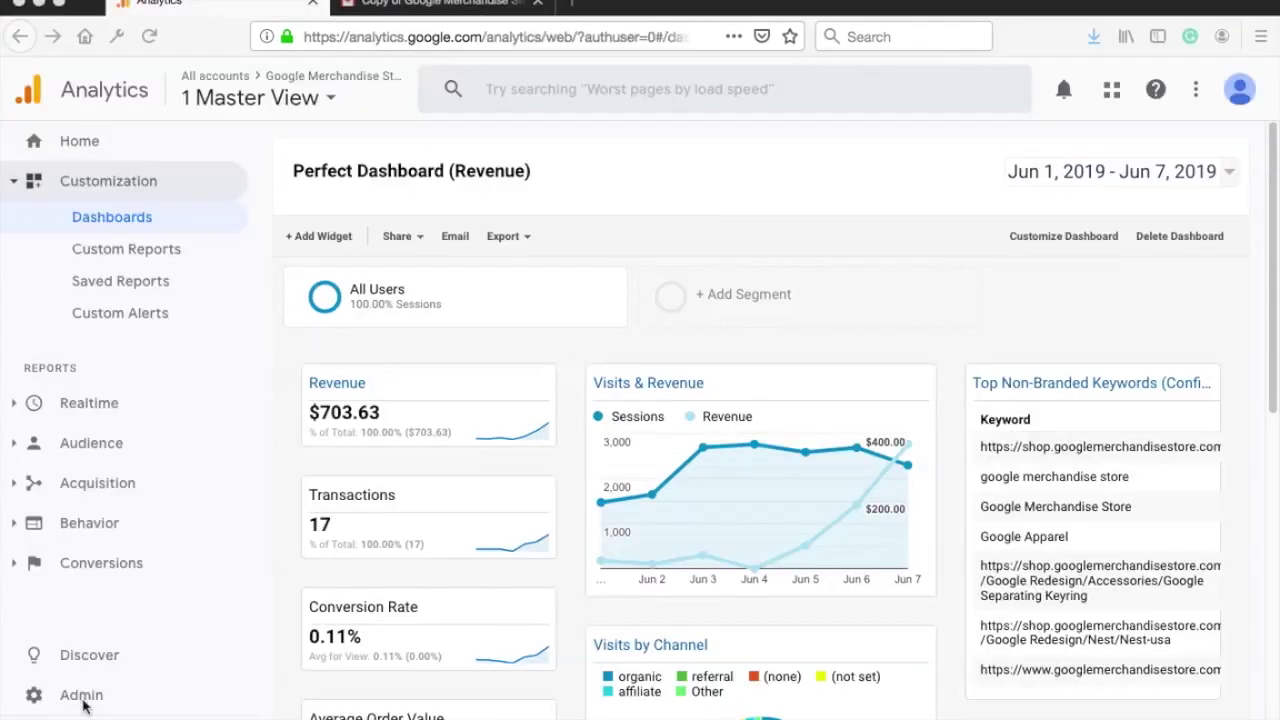
click(82, 695)
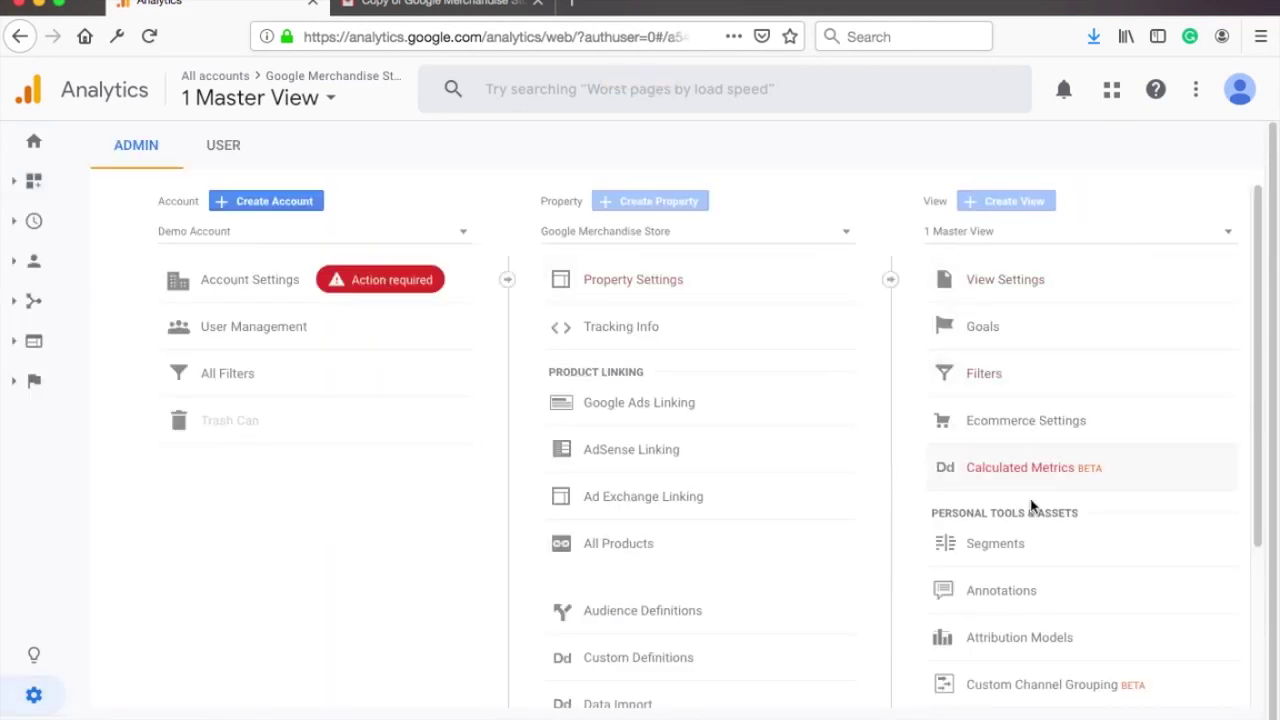
scroll(1038, 532, down, 3)
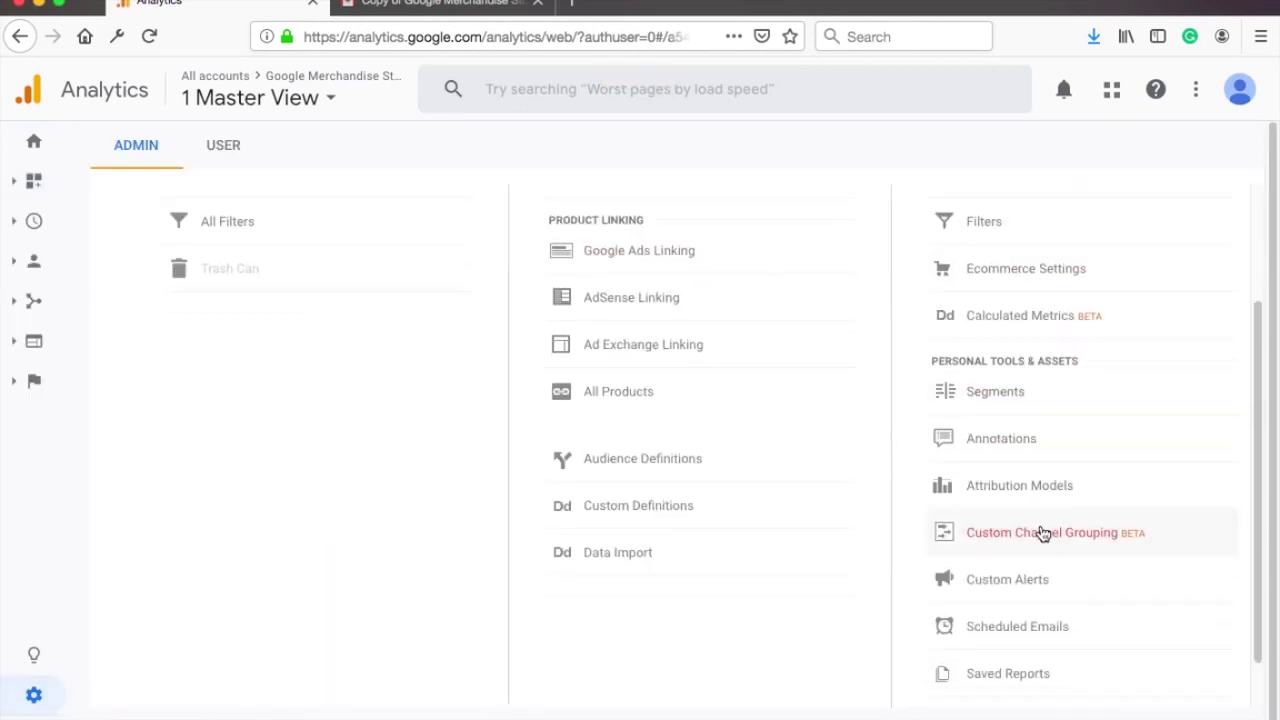
click(1015, 623)
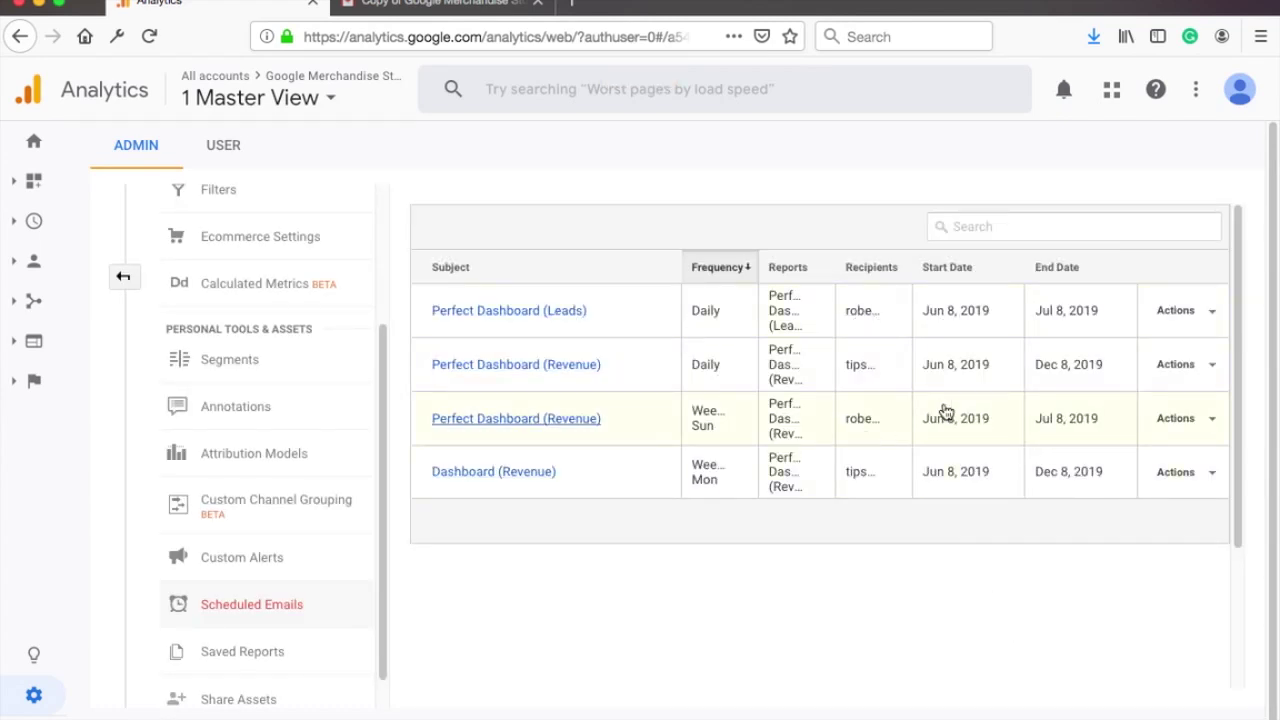
click(1210, 315)
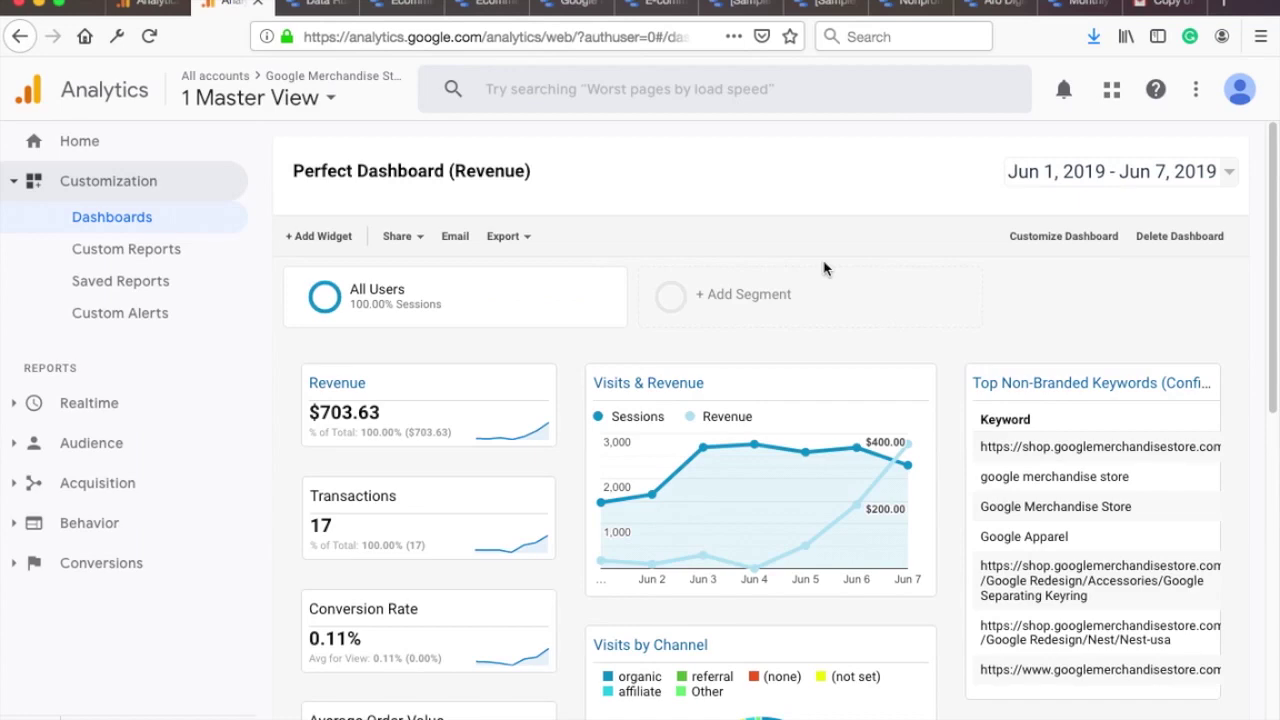
Step: Scroll down to review the Perfect Dashboard (Revenue) widgets
scroll(825, 268, down, 5)
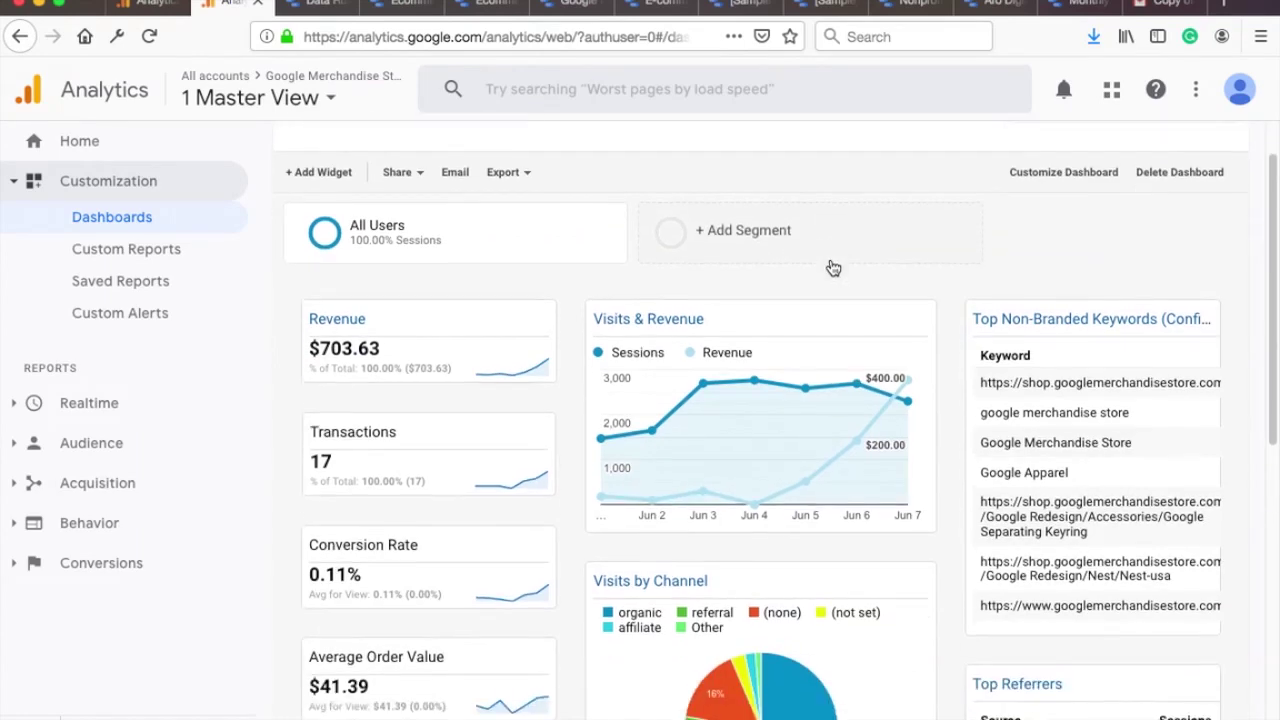
scroll(846, 274, down, 3)
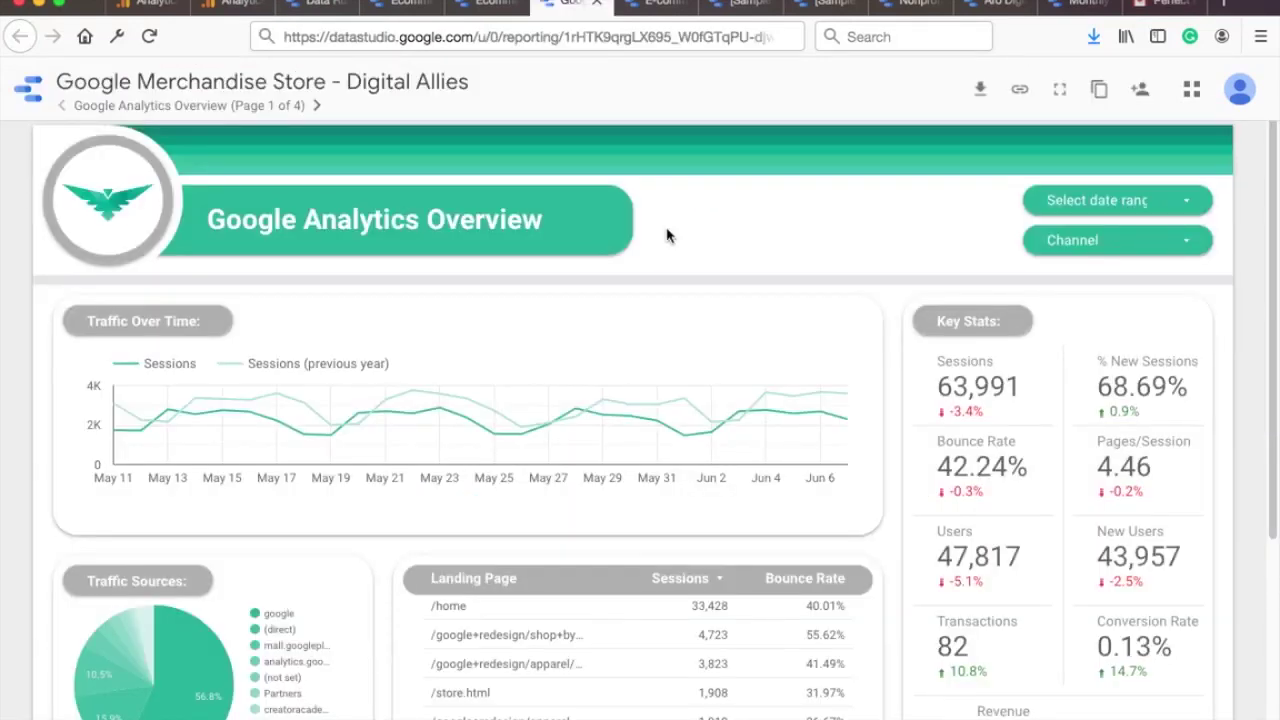
Step: Browse the Ecommerce, Digital Allies, Google Ads and Nonprofit templates, ending on Aro Digital - Performance
scroll(670, 238, down, 2)
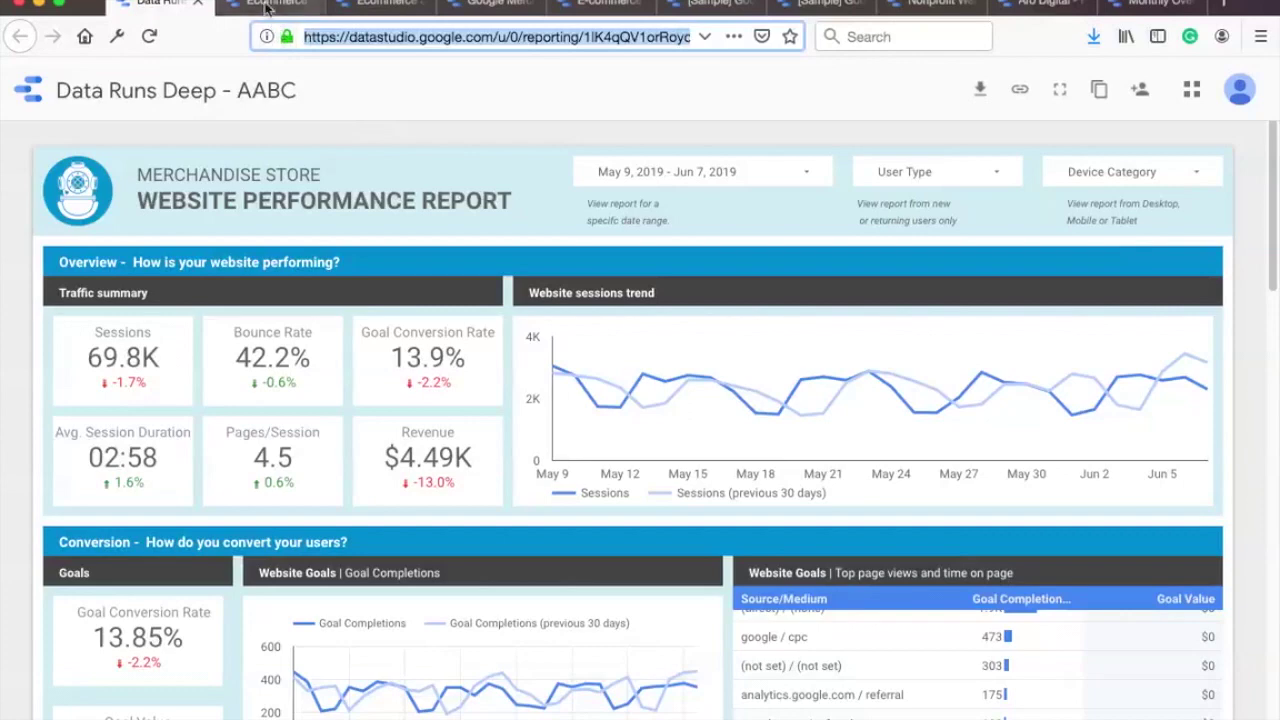
click(268, 6)
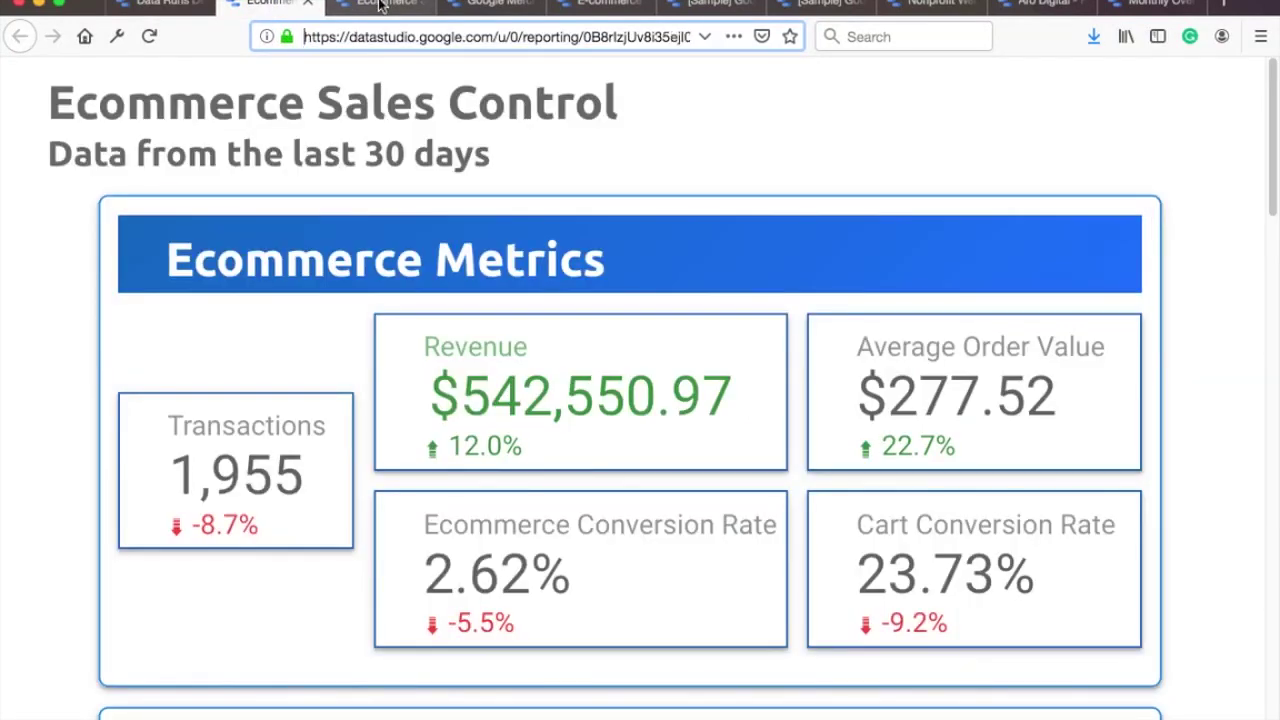
click(378, 5)
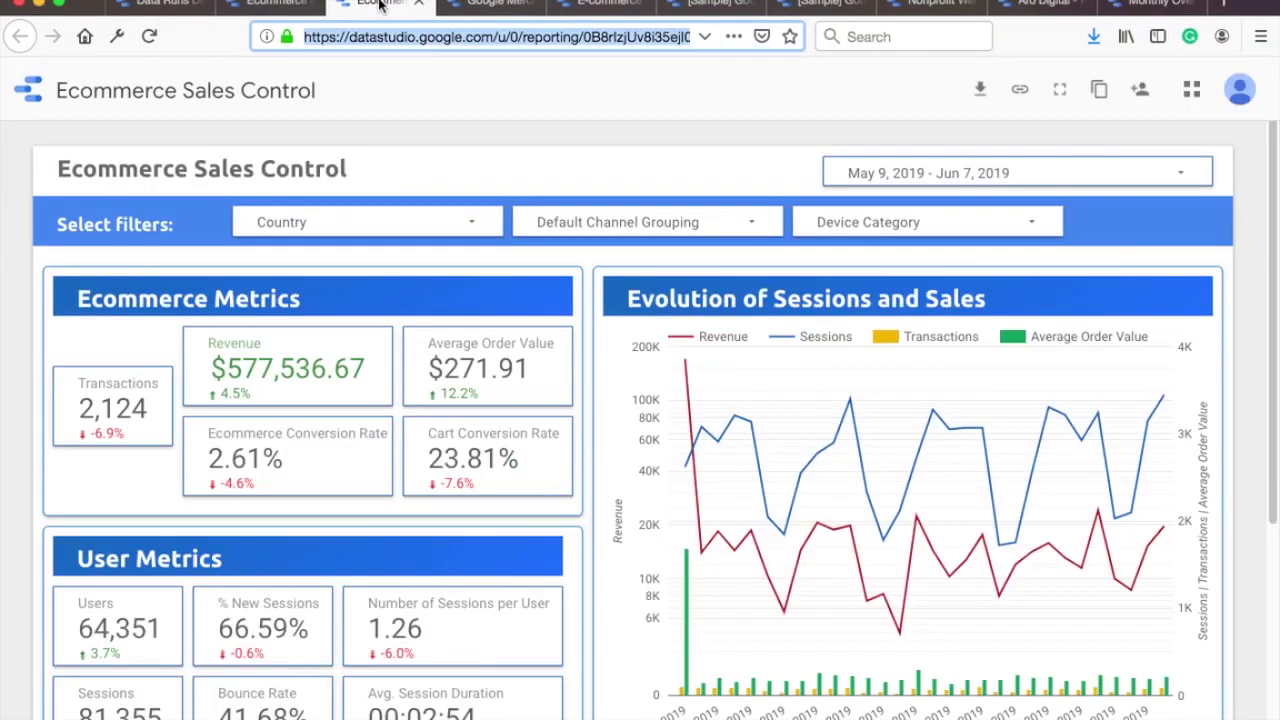
click(493, 4)
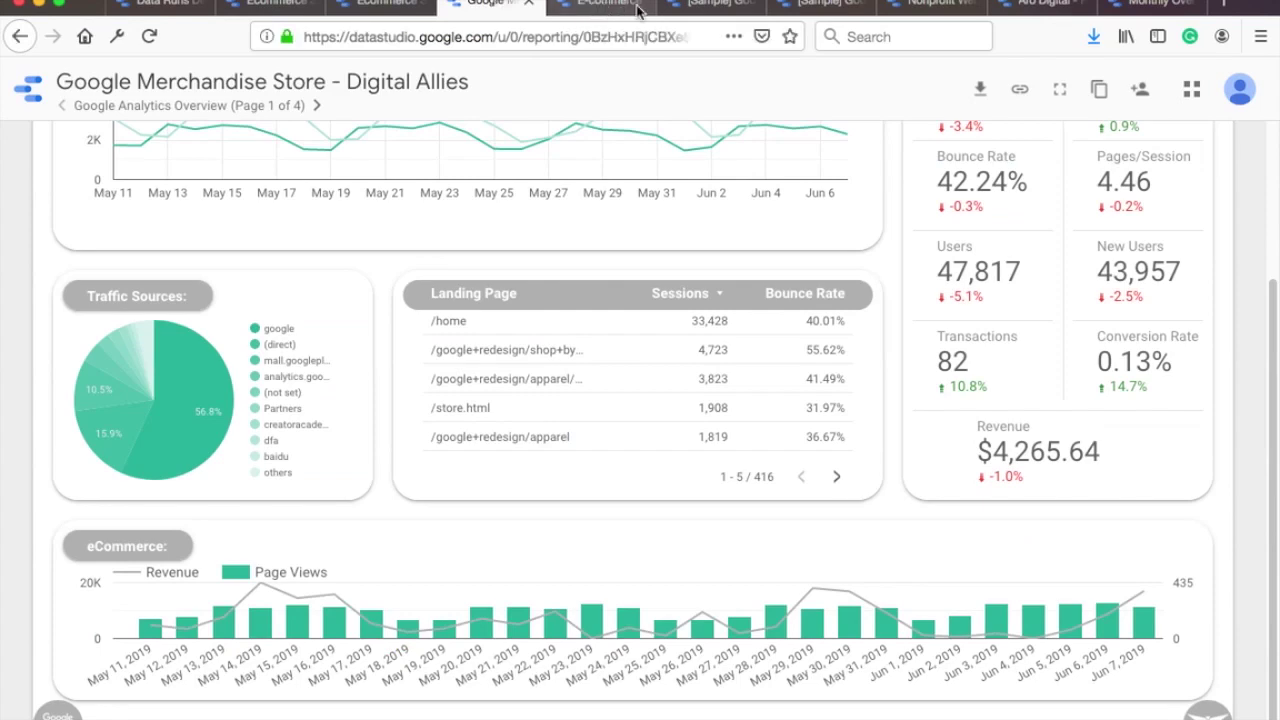
click(638, 10)
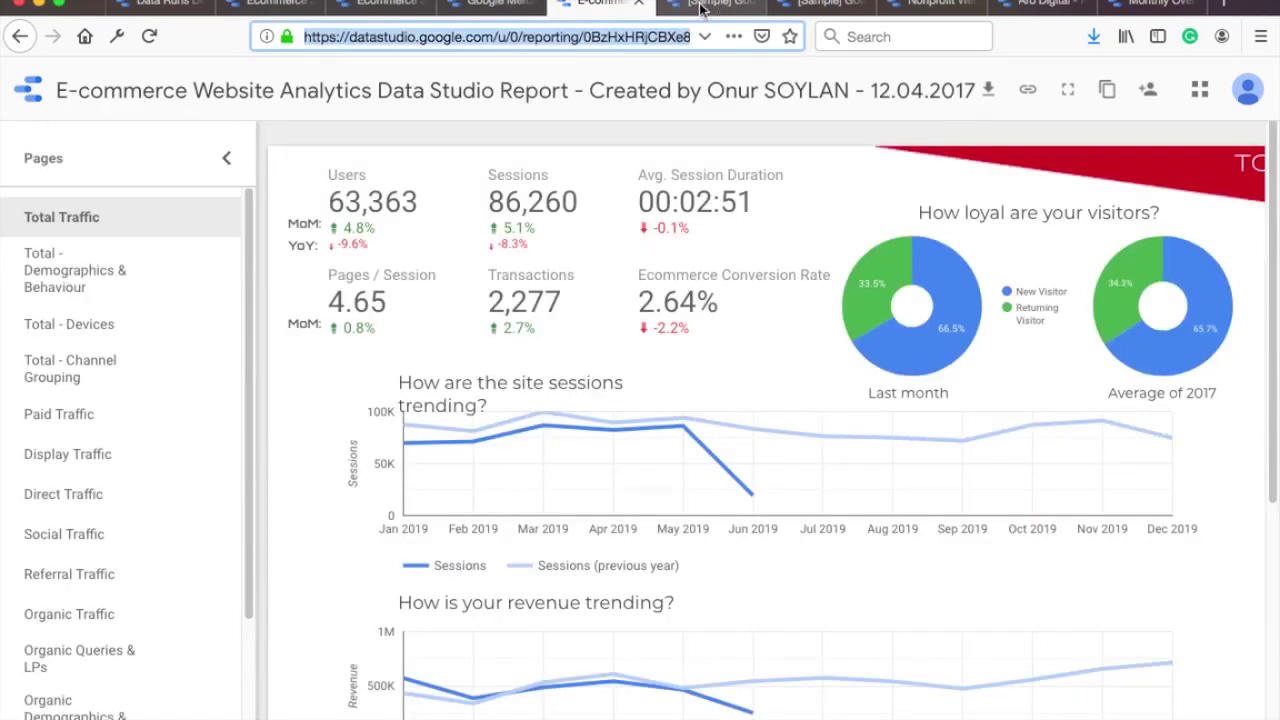
click(700, 8)
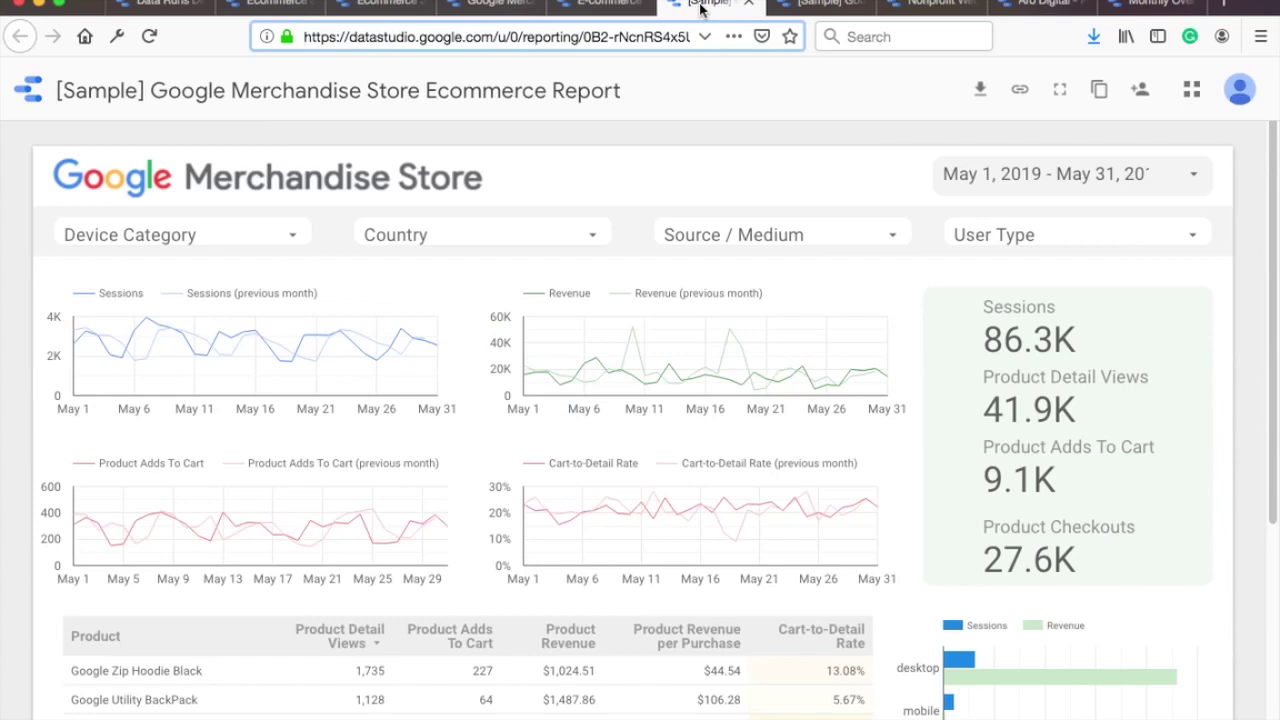
click(826, 8)
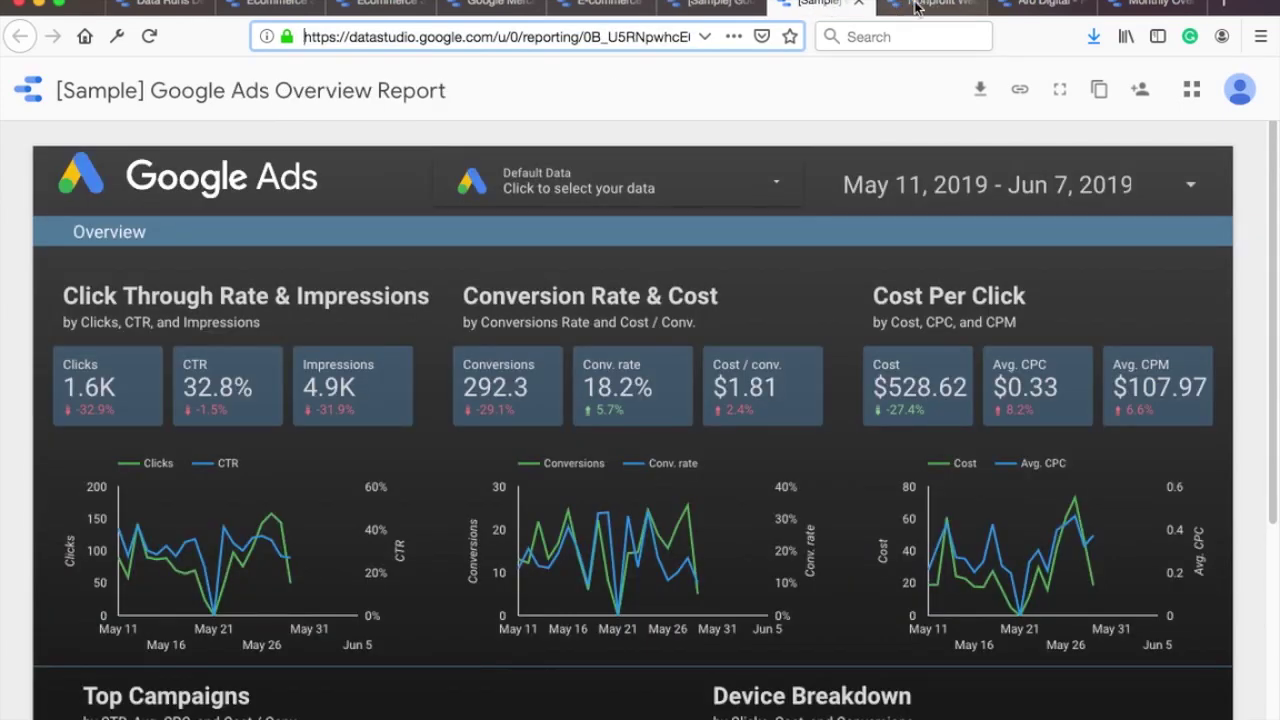
click(992, 7)
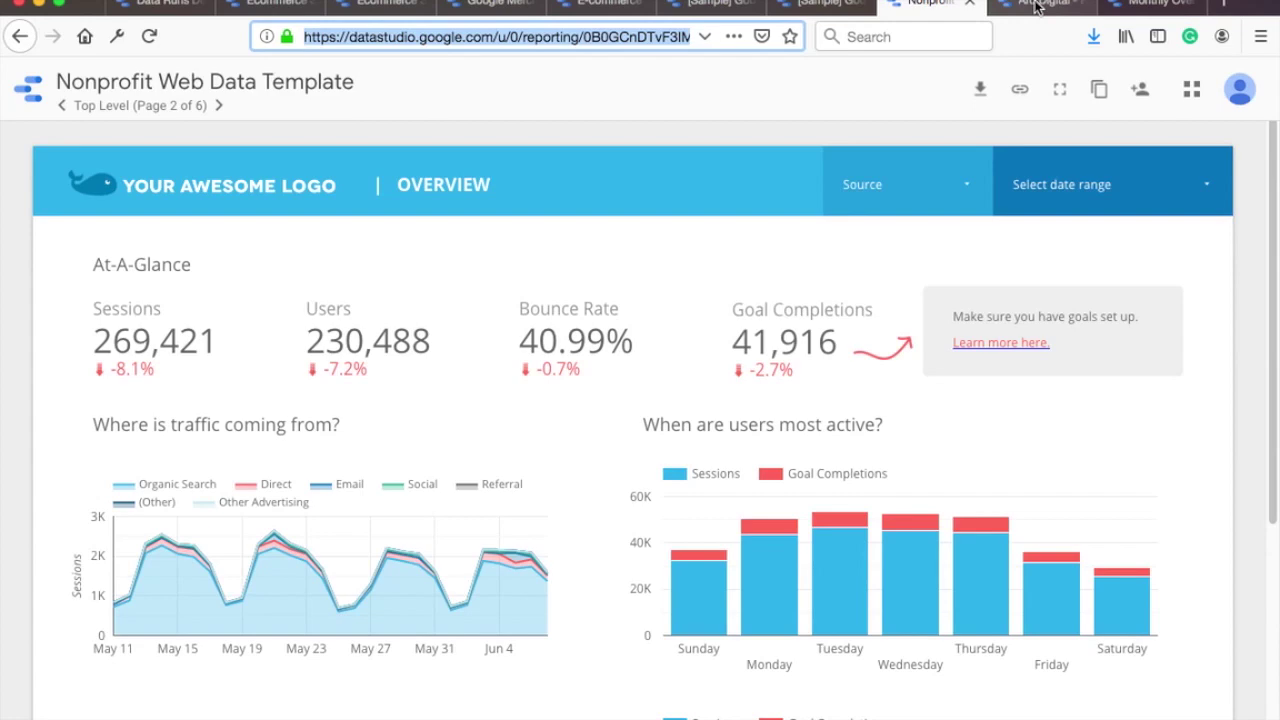
click(1088, 7)
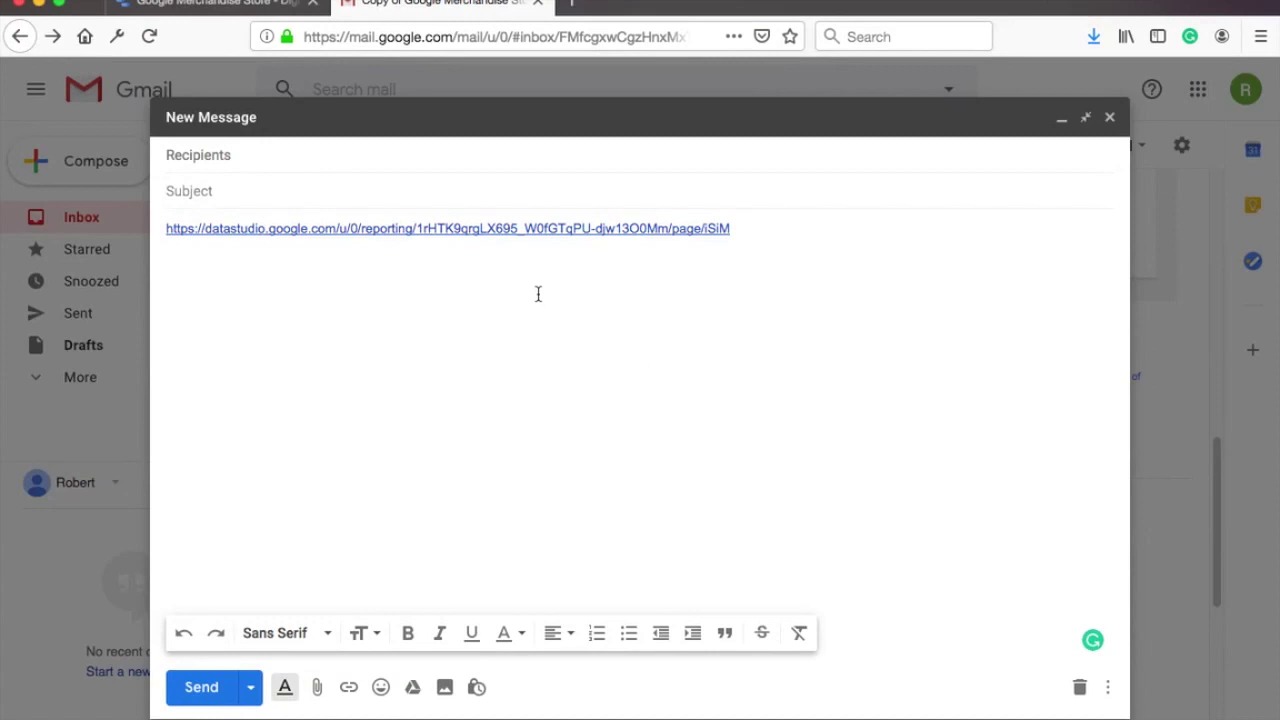
Step: Open the linked Data Studio report from the draft and begin setup, leaving company name blank
click(536, 228)
click(543, 252)
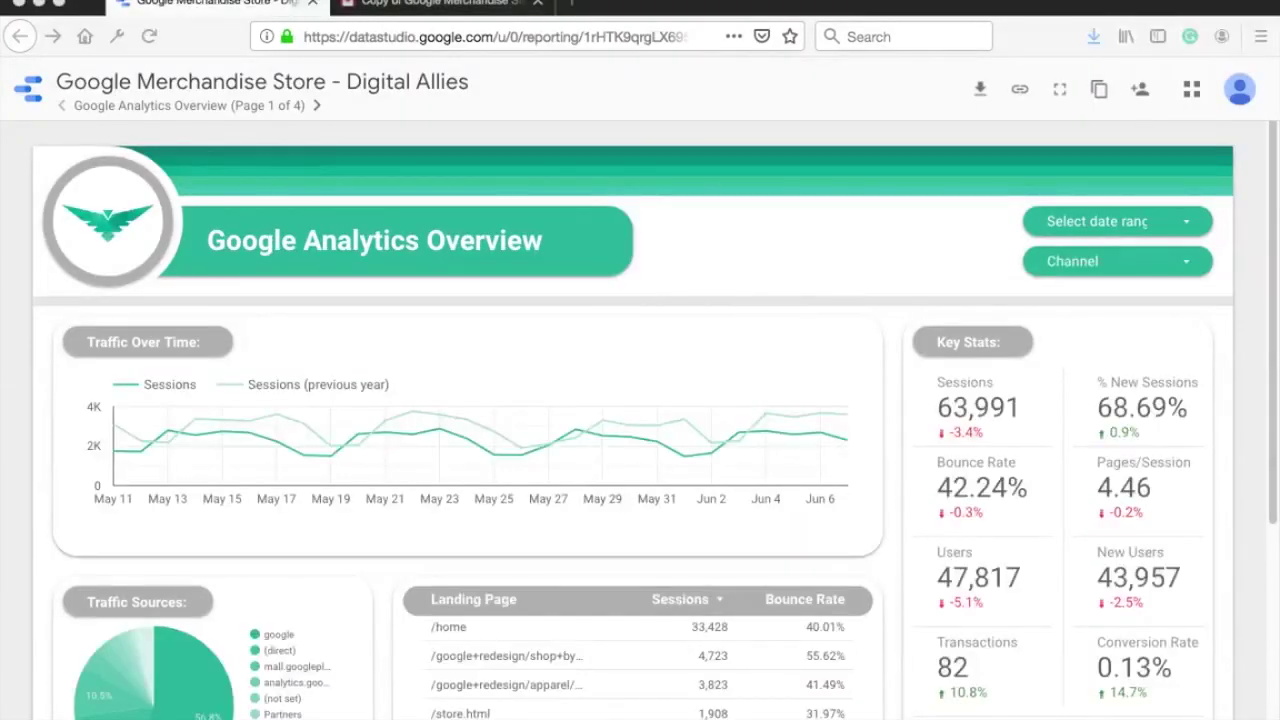
click(400, 283)
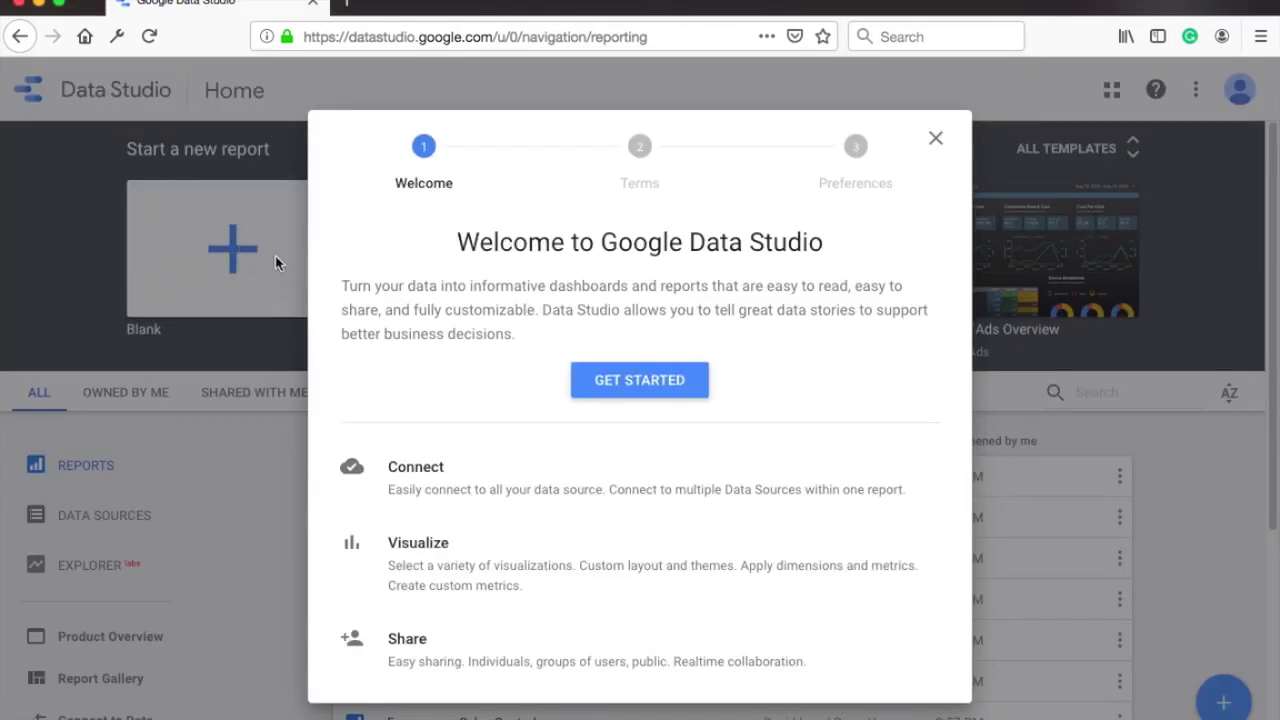
click(640, 382)
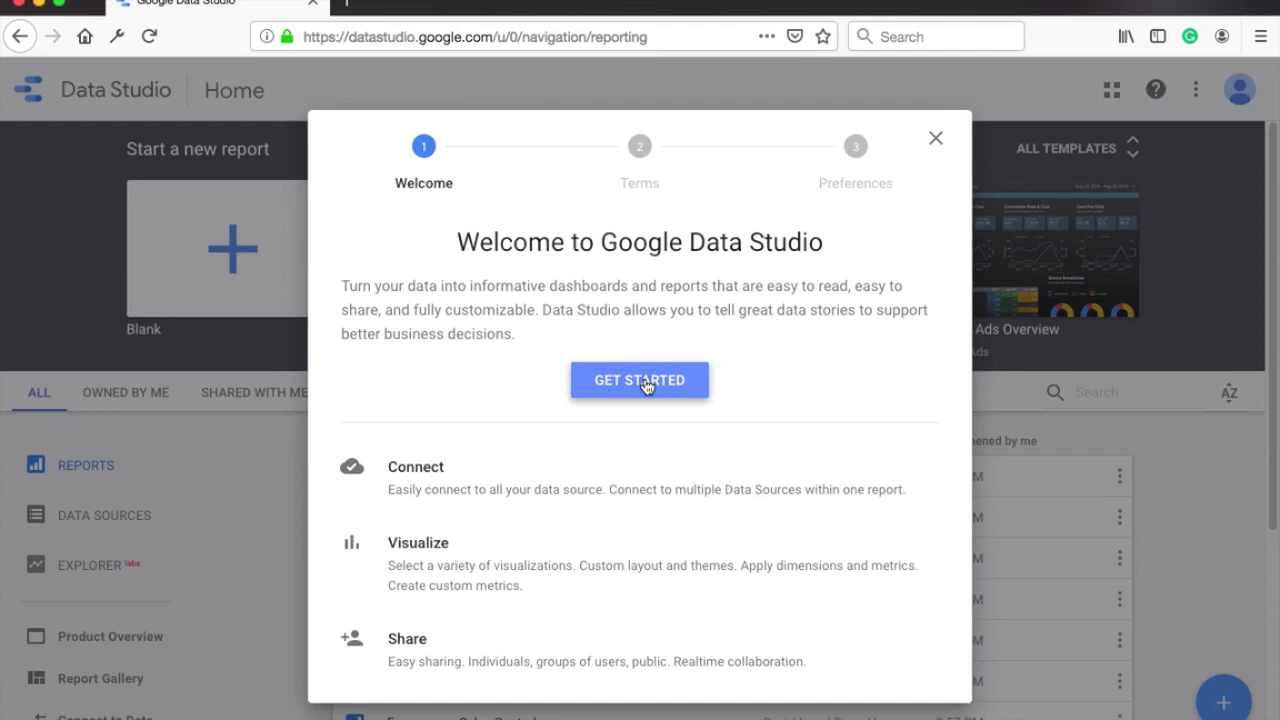
click(451, 283)
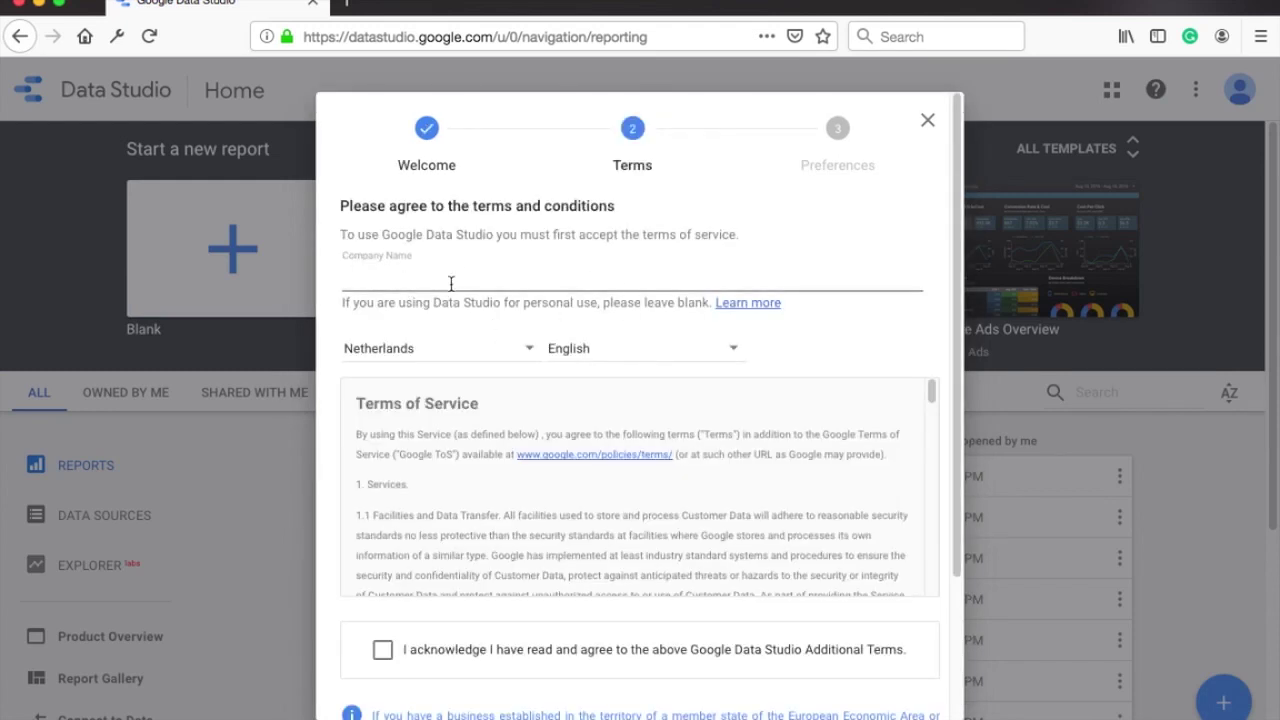
text(Tips)
key(BackSpace)
key(BackSpace)
key(BackSpace)
key(BackSpace)
click(486, 312)
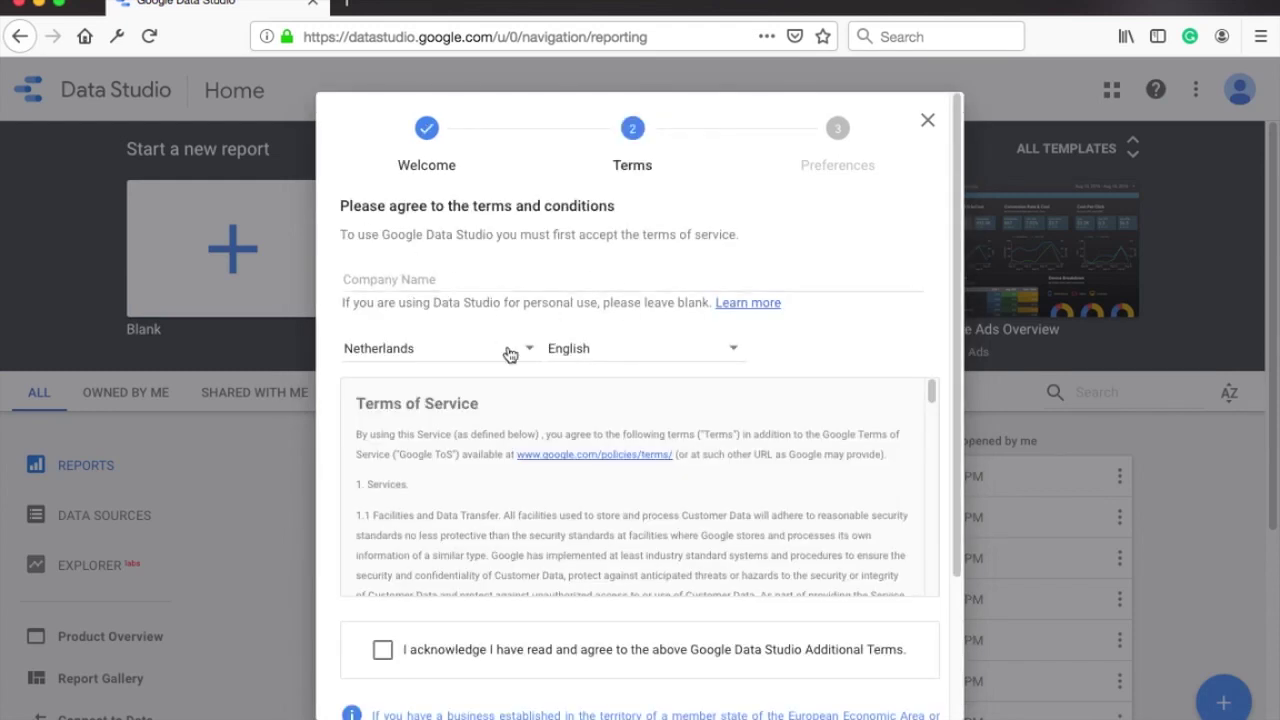
Step: Acknowledge and accept the additional terms, then decline all four email preferences
scroll(510, 355, down, 3)
click(381, 503)
click(886, 700)
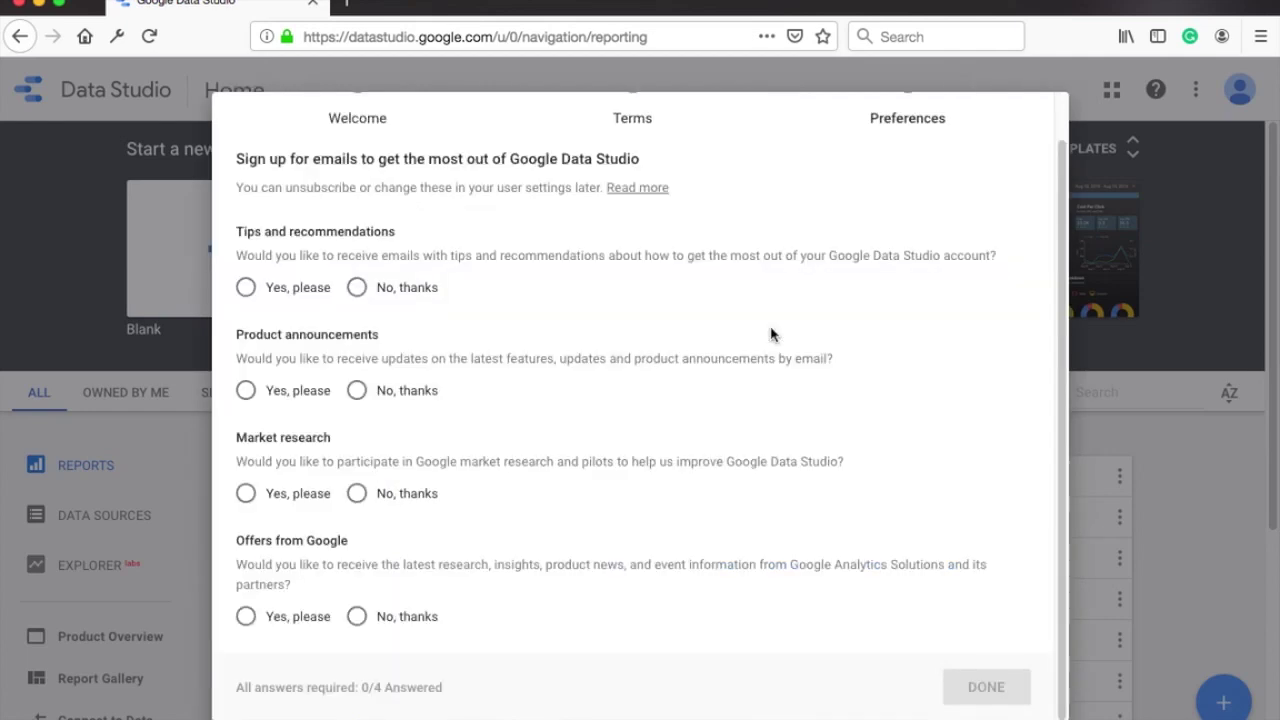
click(357, 287)
click(357, 390)
click(357, 493)
click(359, 620)
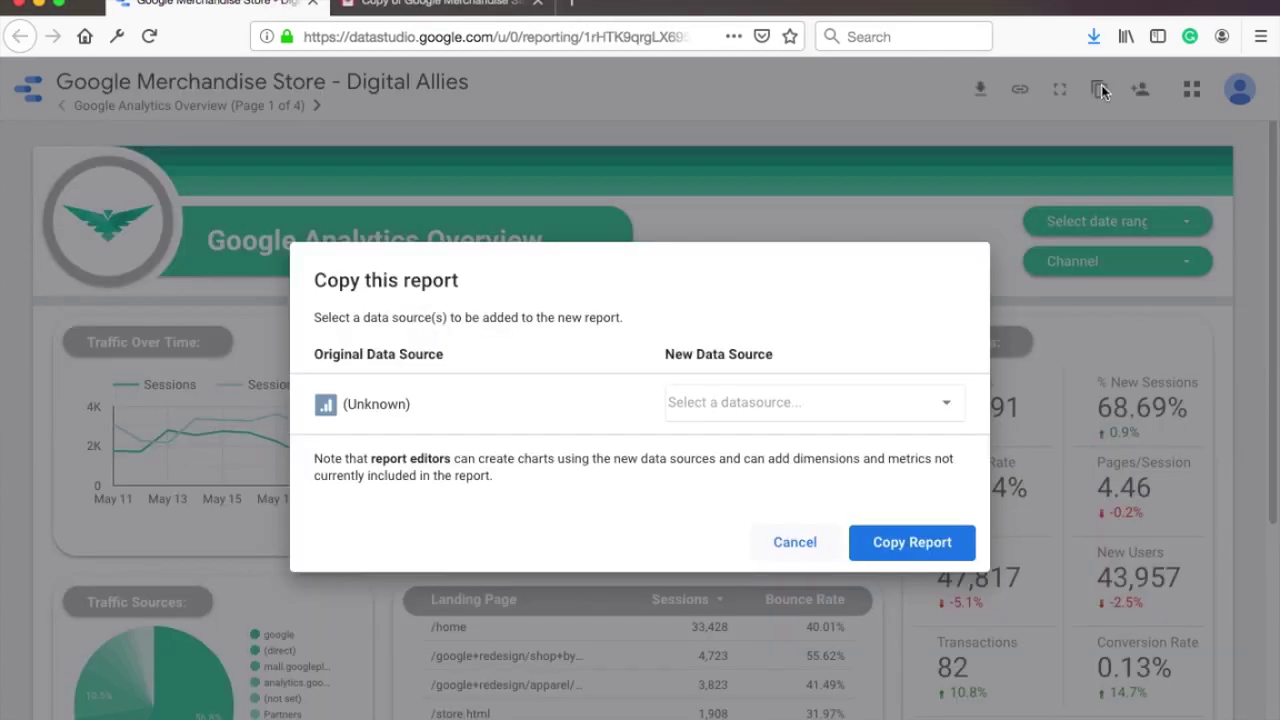
Step: Create a new Google Analytics data source from Demo Account's 1 Master View
click(758, 404)
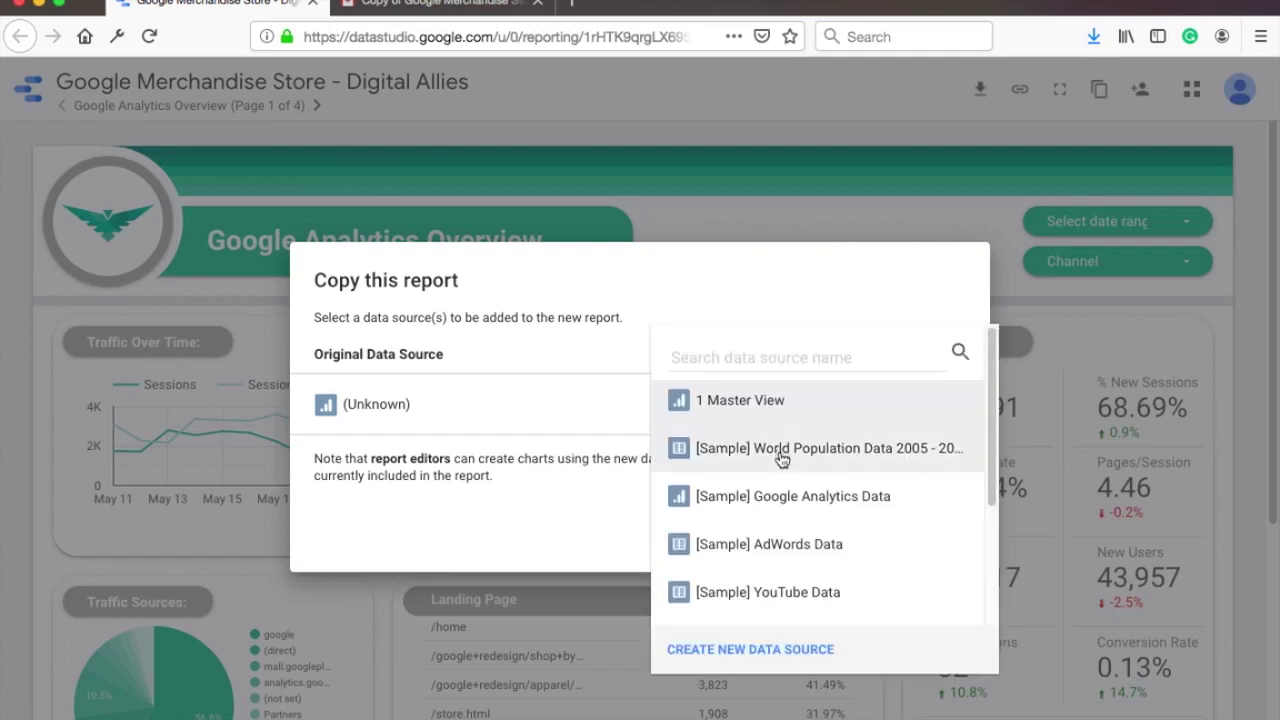
scroll(783, 457, down, 3)
scroll(783, 457, down, 1)
click(765, 650)
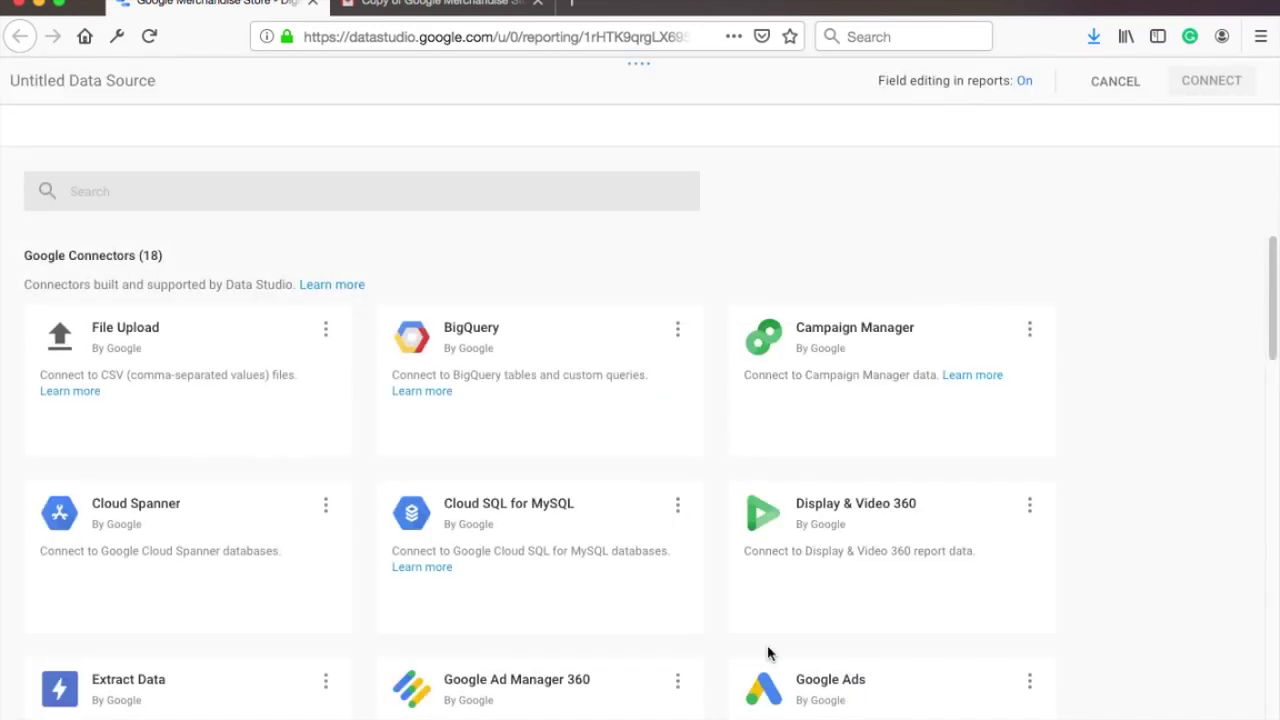
scroll(400, 400, down, 5)
mouse_move(136, 400)
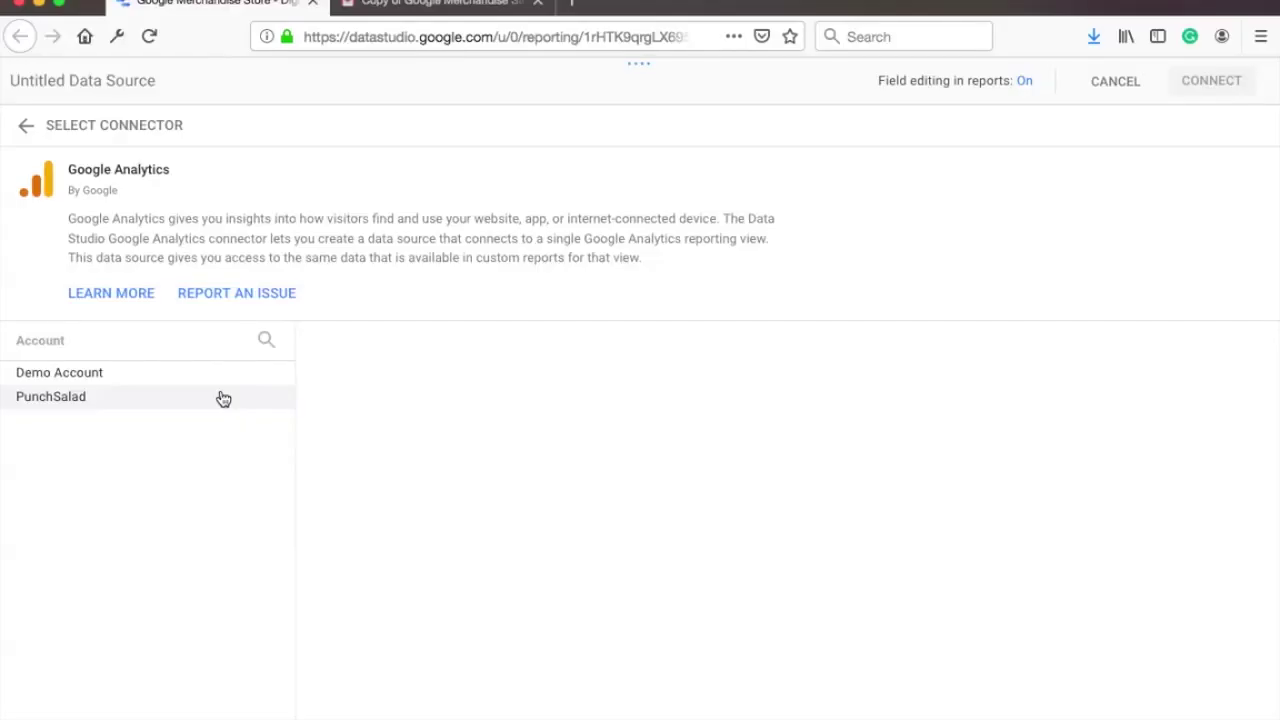
click(143, 375)
click(640, 372)
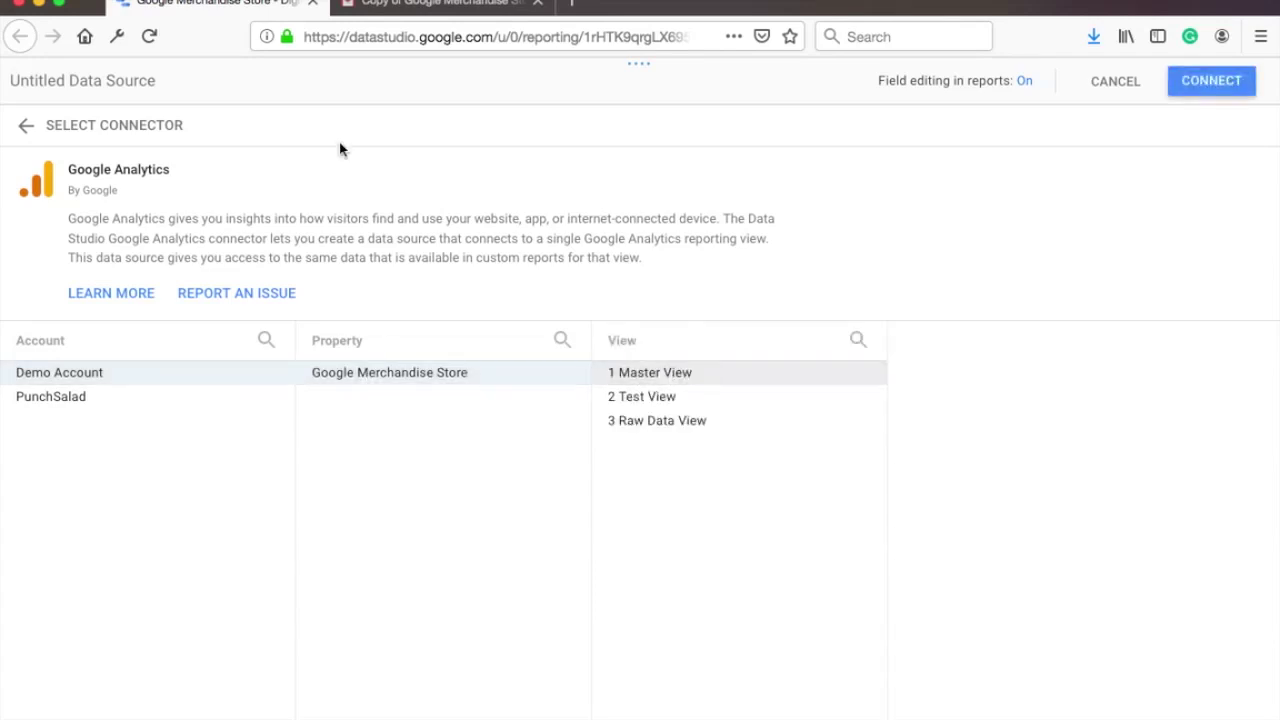
Step: Name the data source 'GA Master Data' and connect it
click(97, 83)
text(Google)
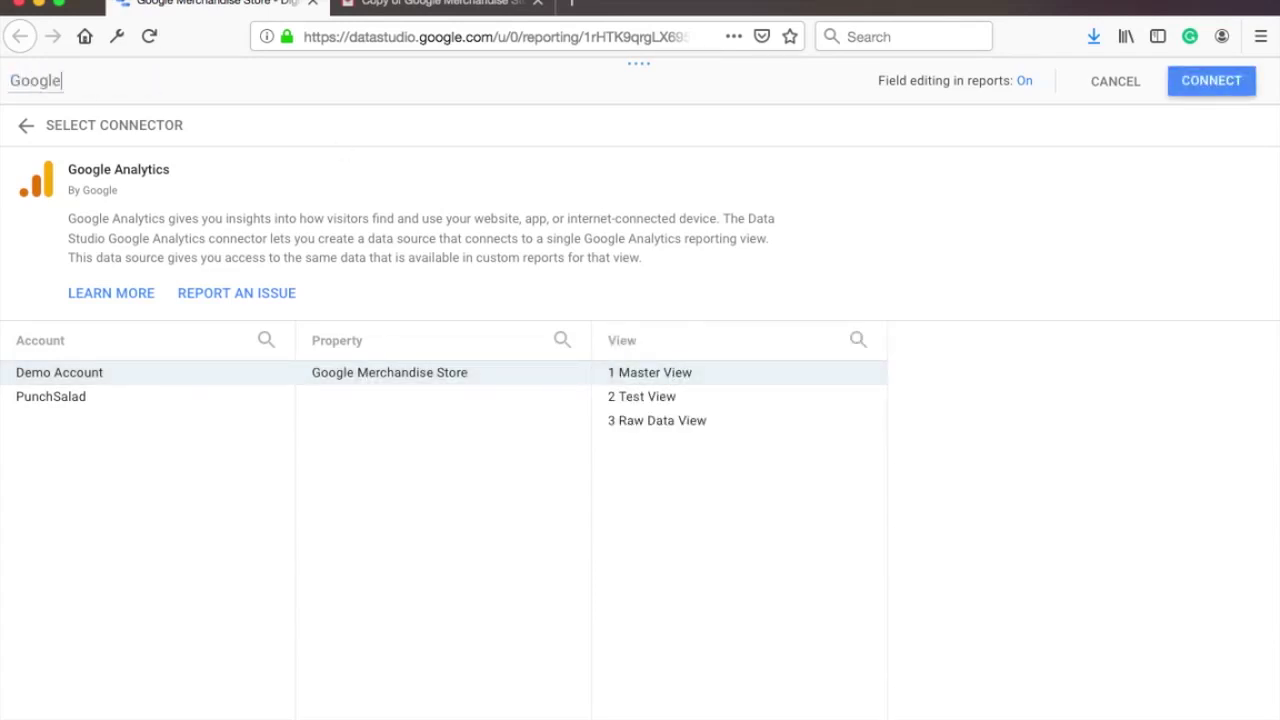
text( Master Data)
key(super+Left)
key(alt+shift+Right)
key(BackSpace)
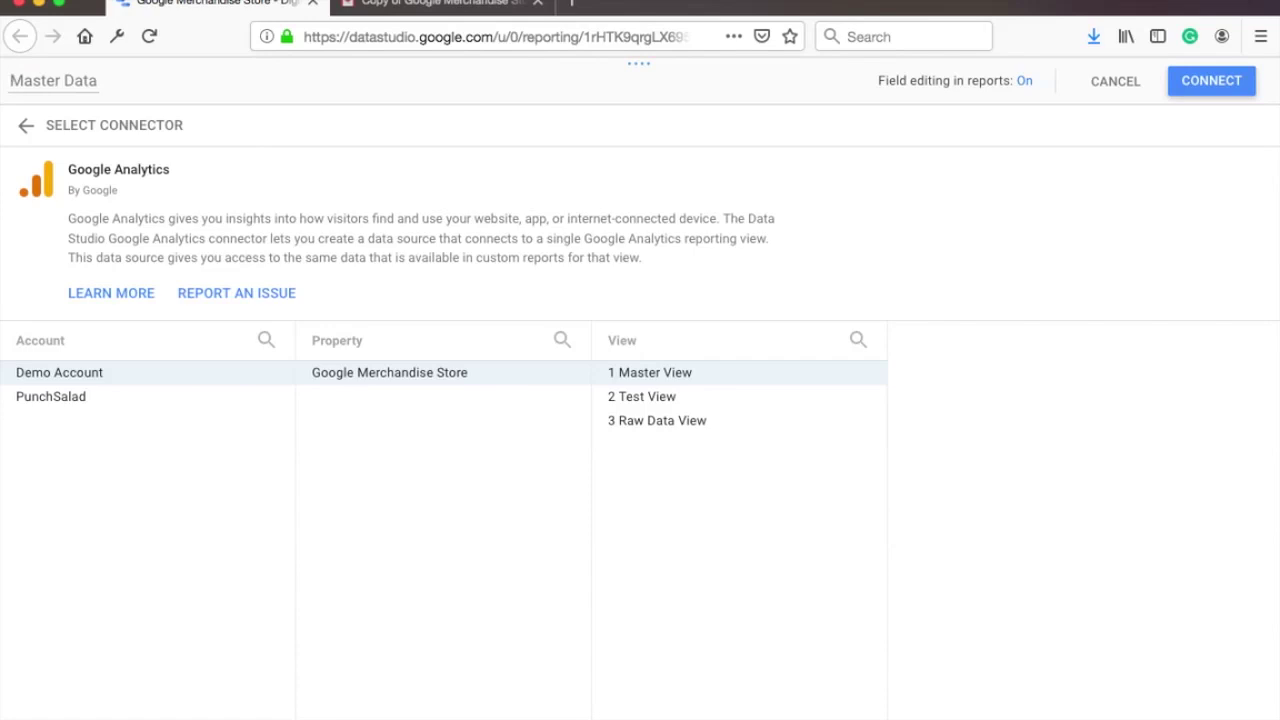
text(GA)
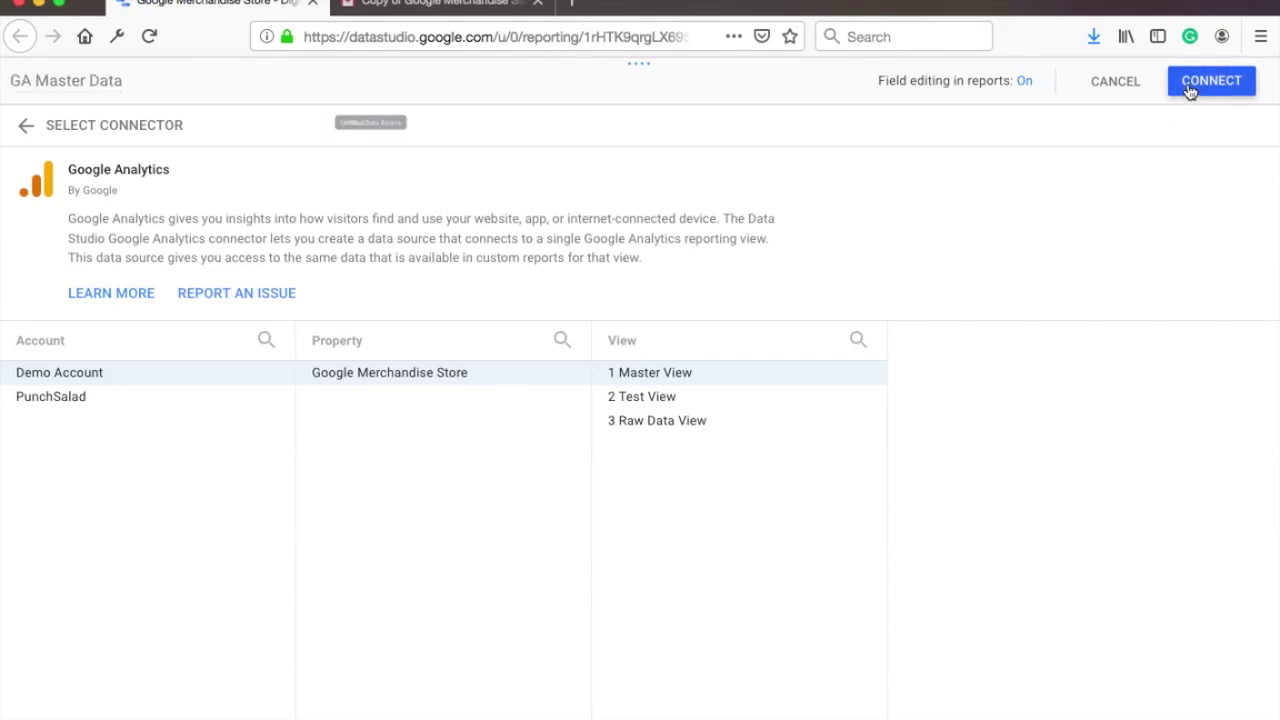
click(1190, 92)
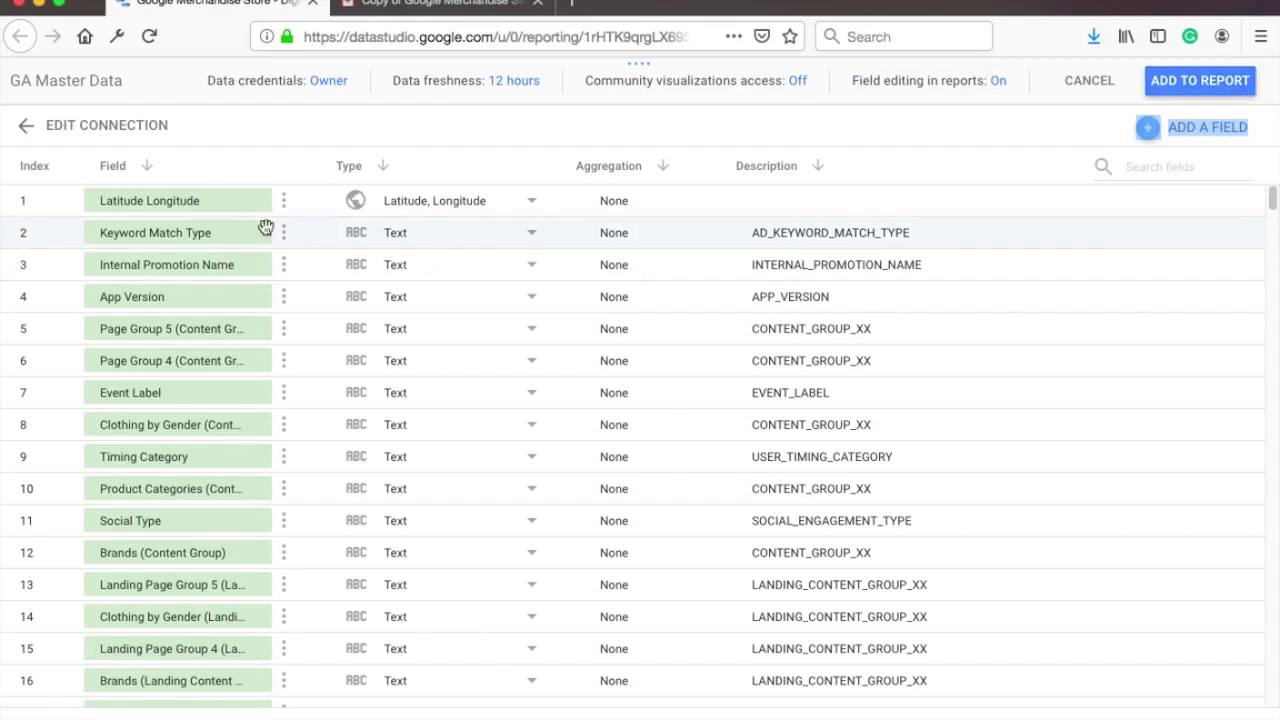
Step: Review GA Master Data's fields and add it to the copied Google Merchandise Store report
scroll(1097, 249, down, 2)
drag(1268, 205, 1264, 212)
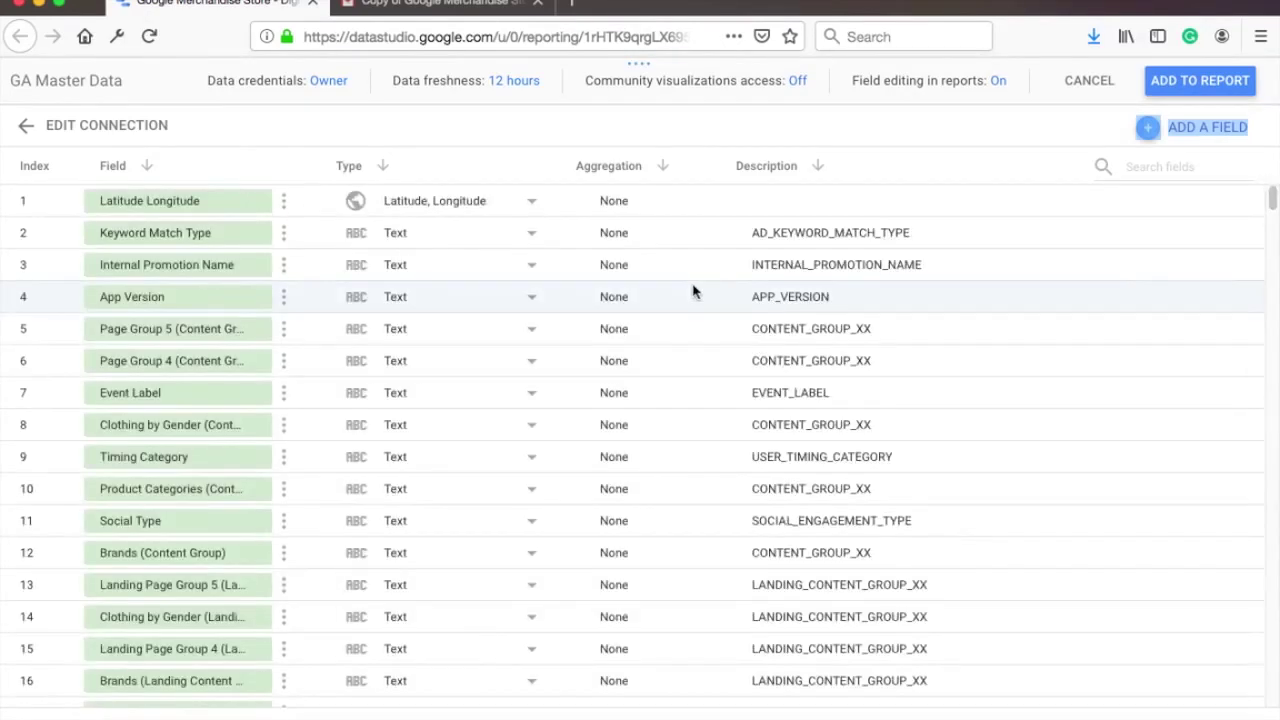
scroll(708, 256, down, 1)
scroll(710, 240, up, 1)
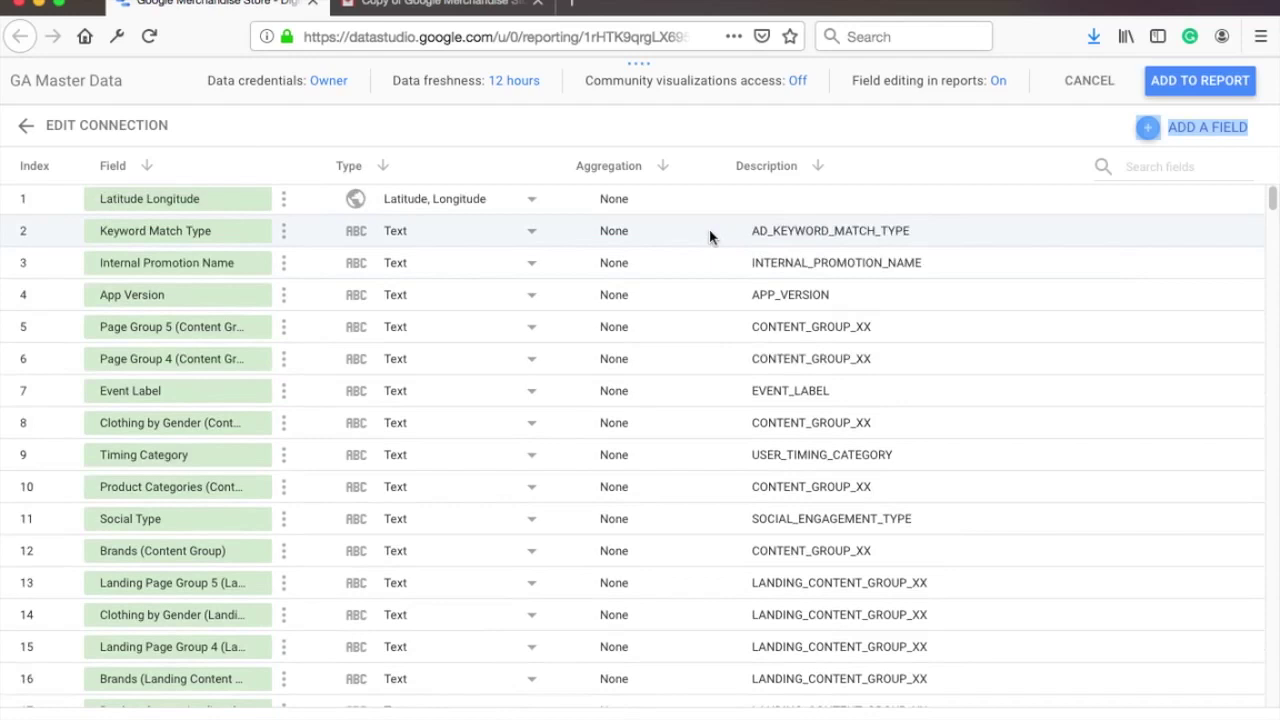
scroll(710, 237, down, 1)
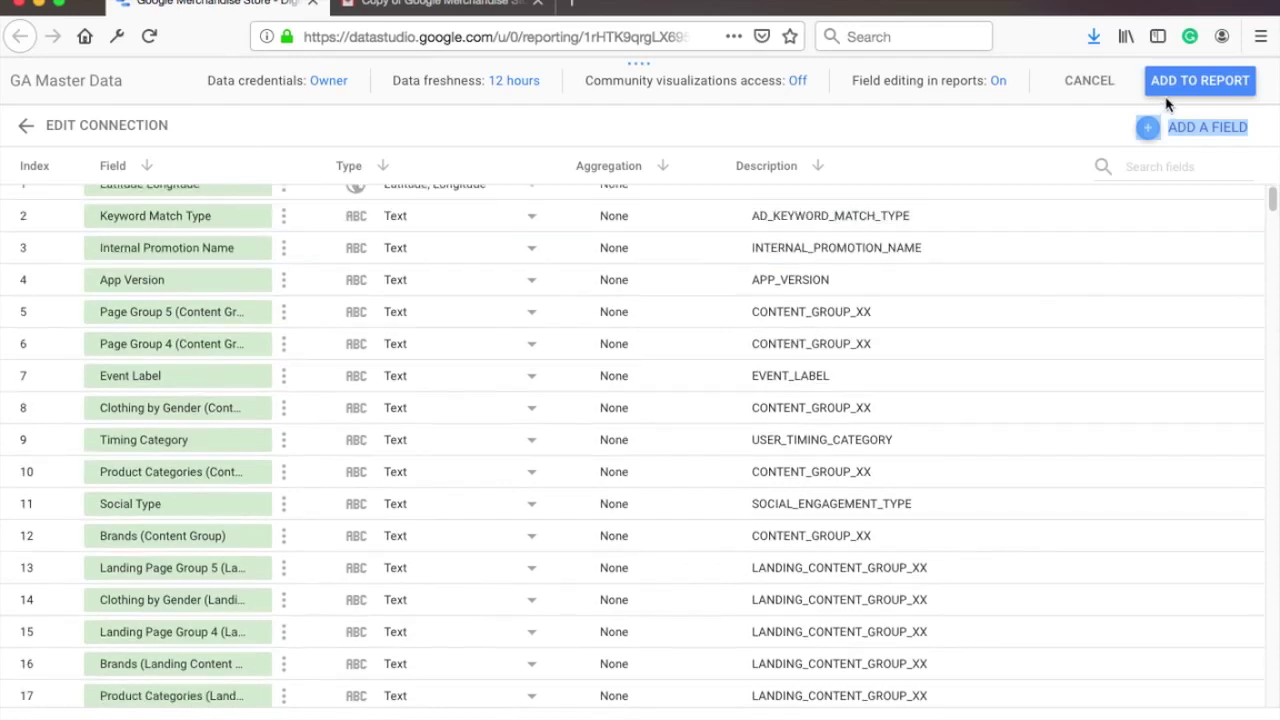
click(1195, 86)
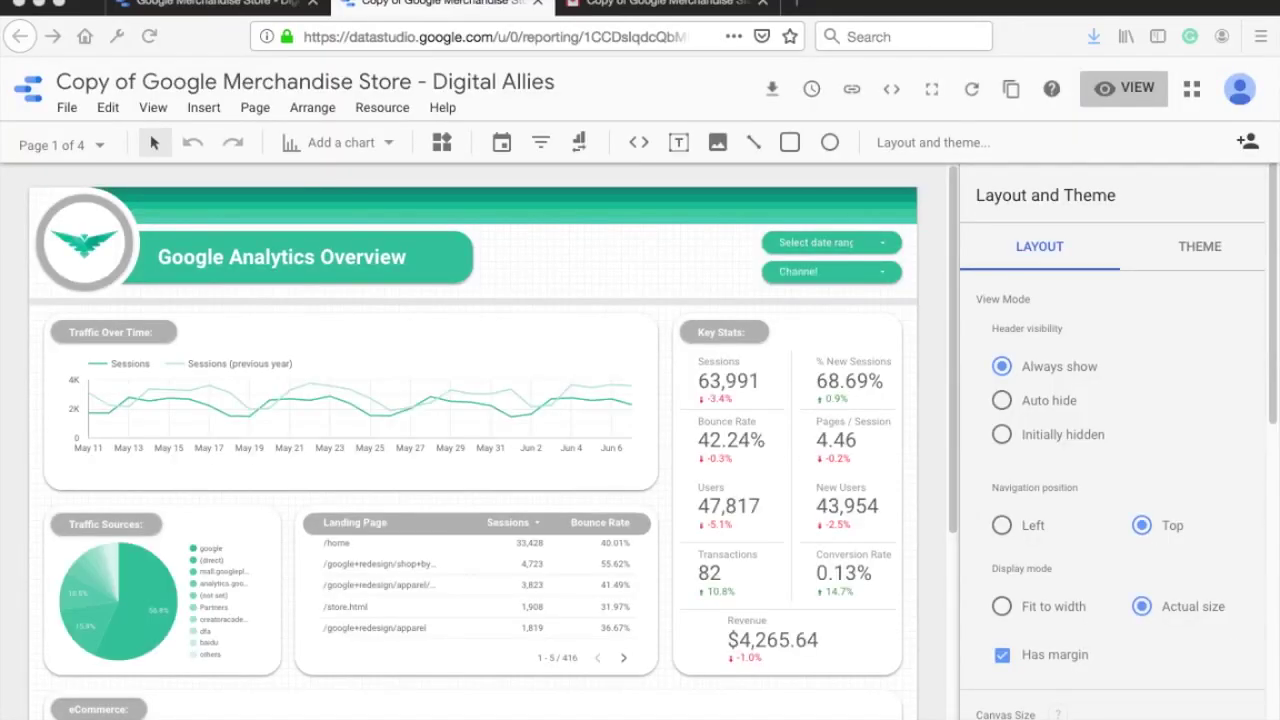
drag(60, 82, 138, 80)
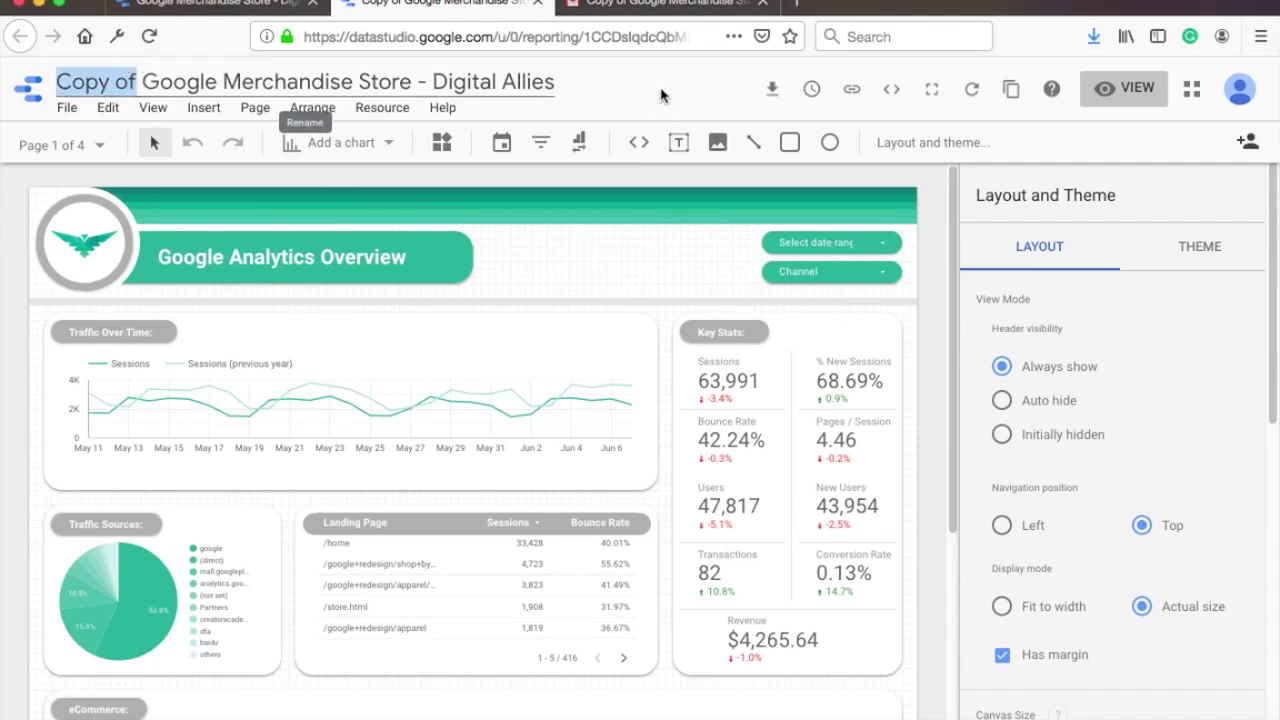
click(203, 262)
click(92, 252)
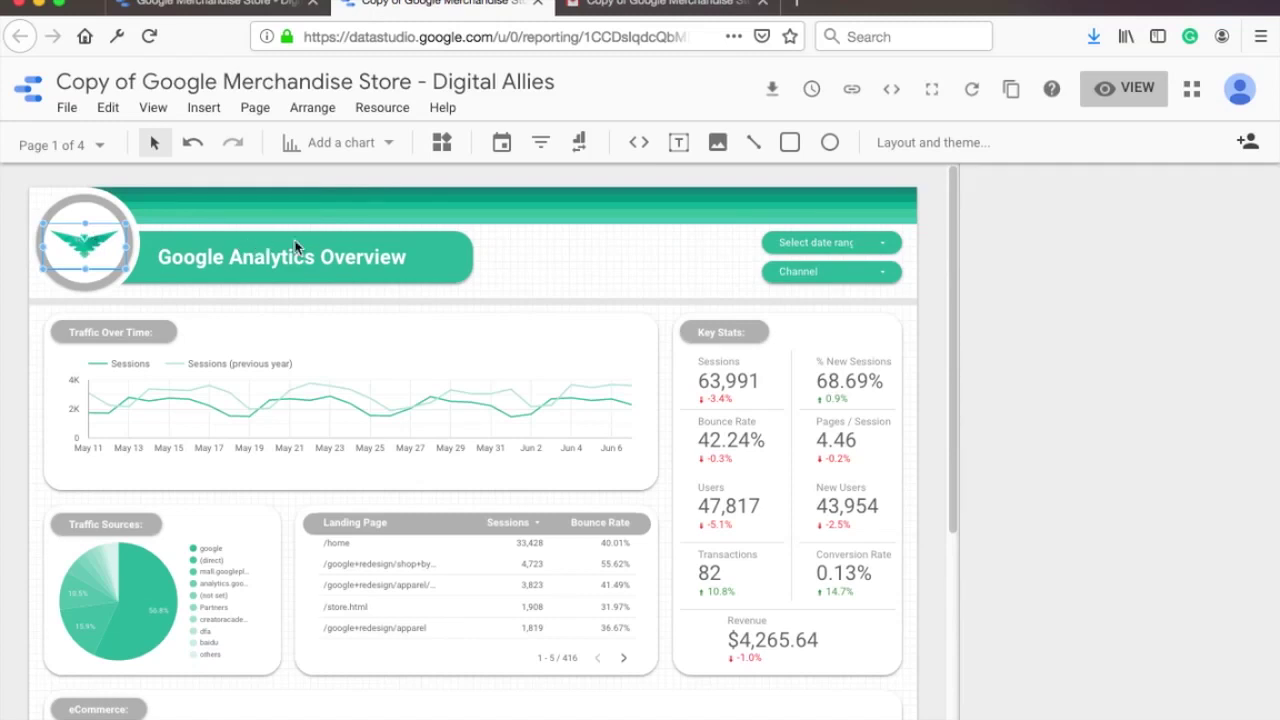
click(565, 185)
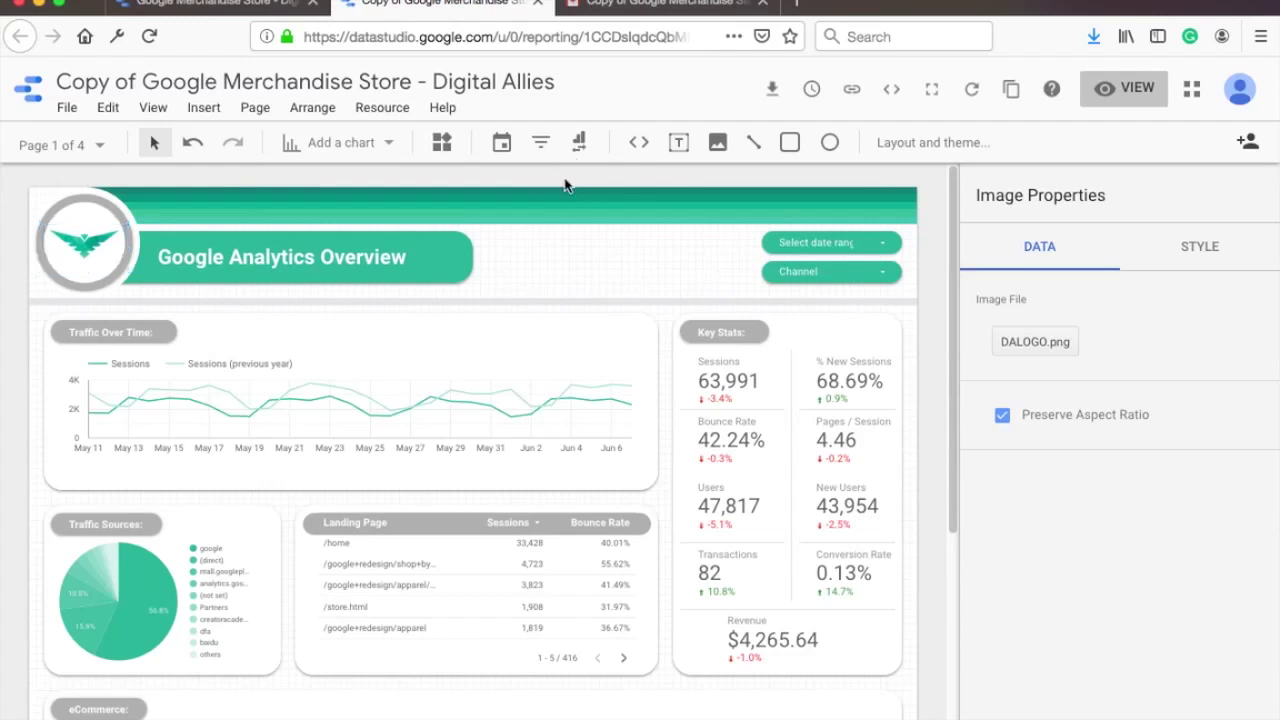
click(557, 255)
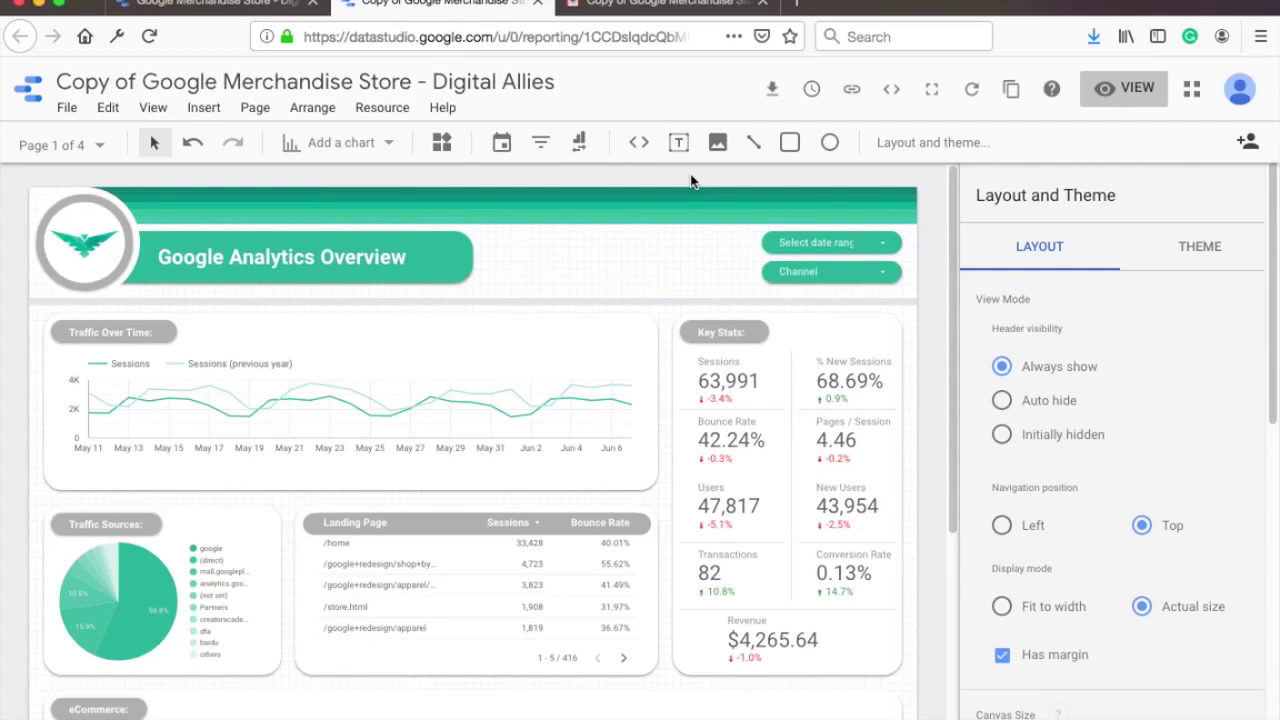
Step: Add a recipient's e-mail address to the report's email delivery, starting 6/9/2019 at 8:30 AM
click(812, 92)
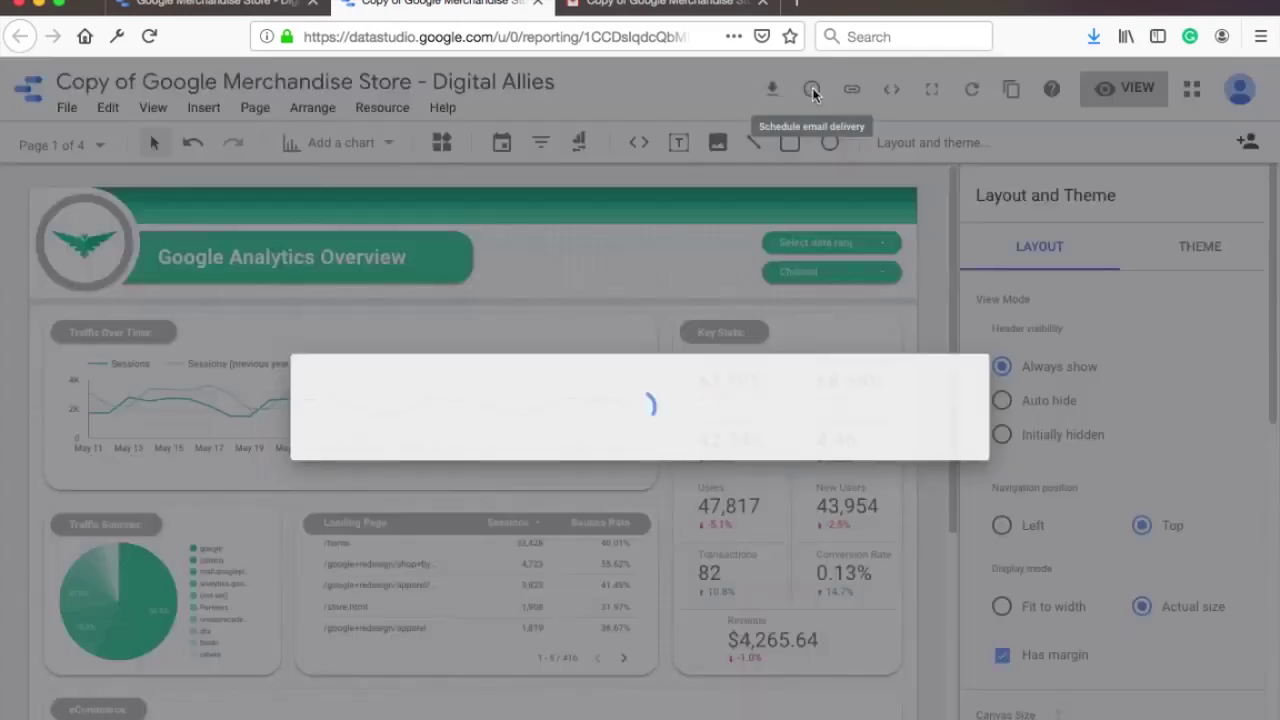
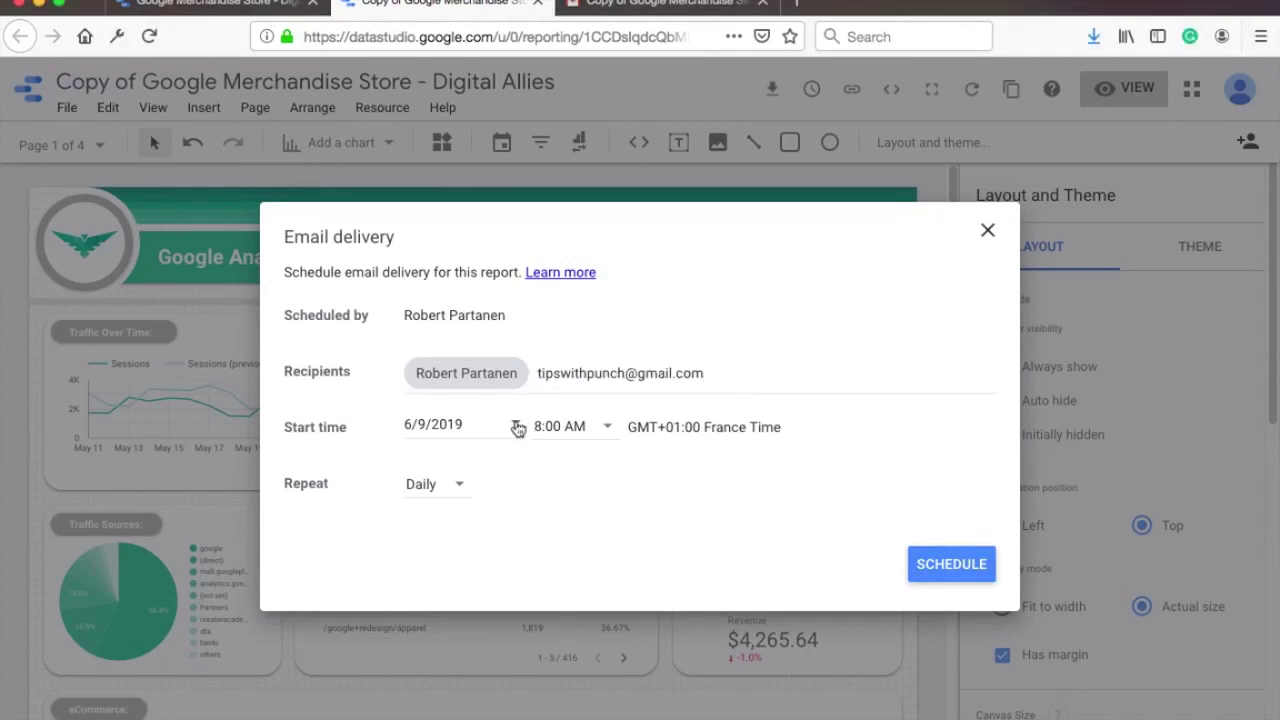
click(517, 427)
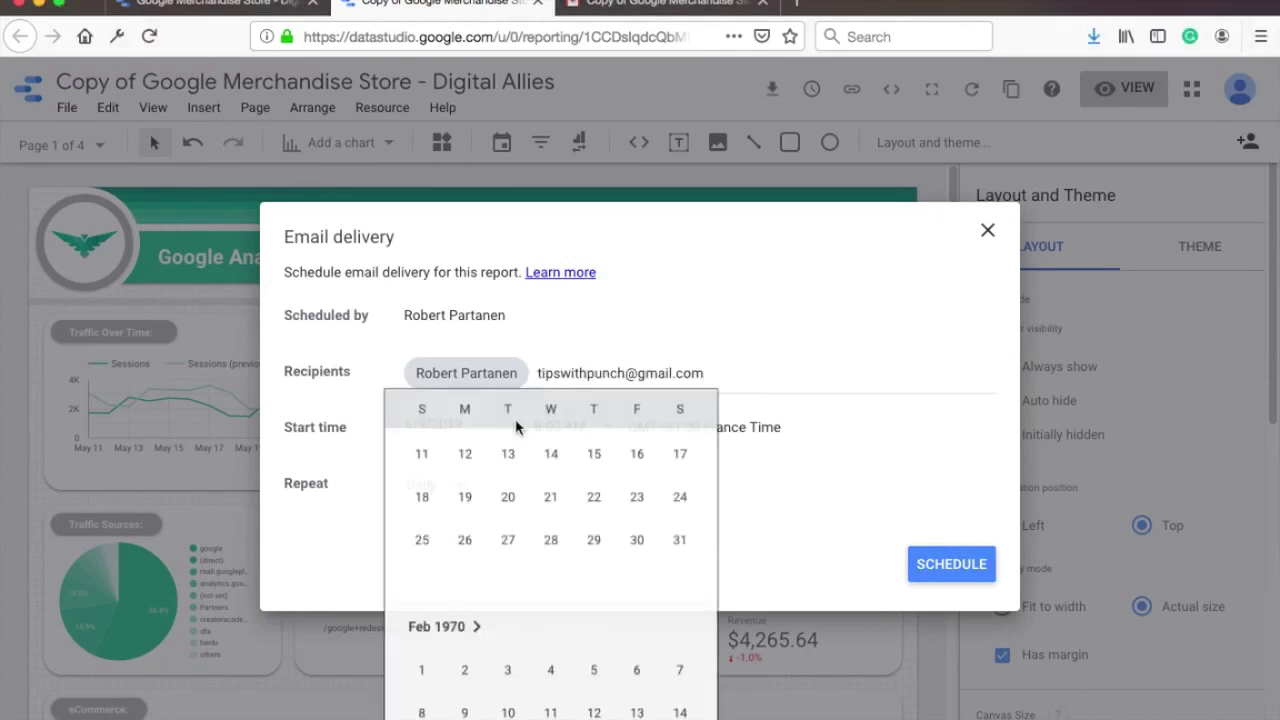
click(433, 545)
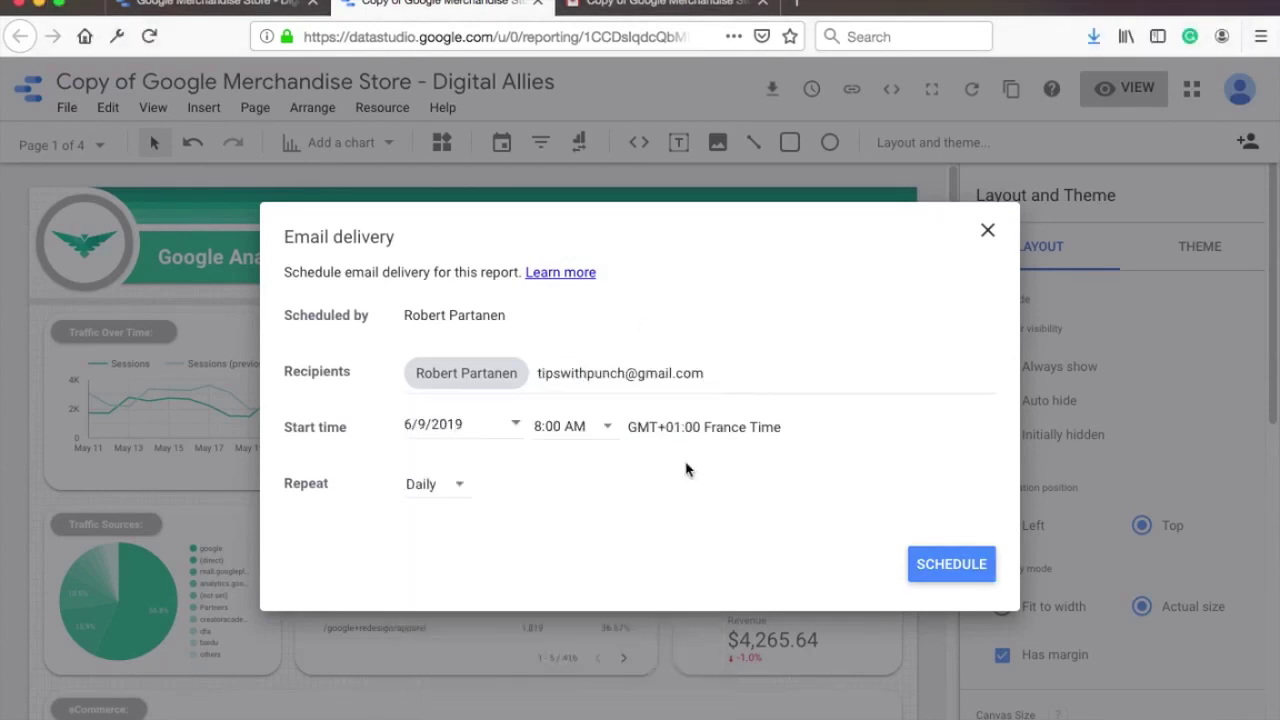
click(606, 428)
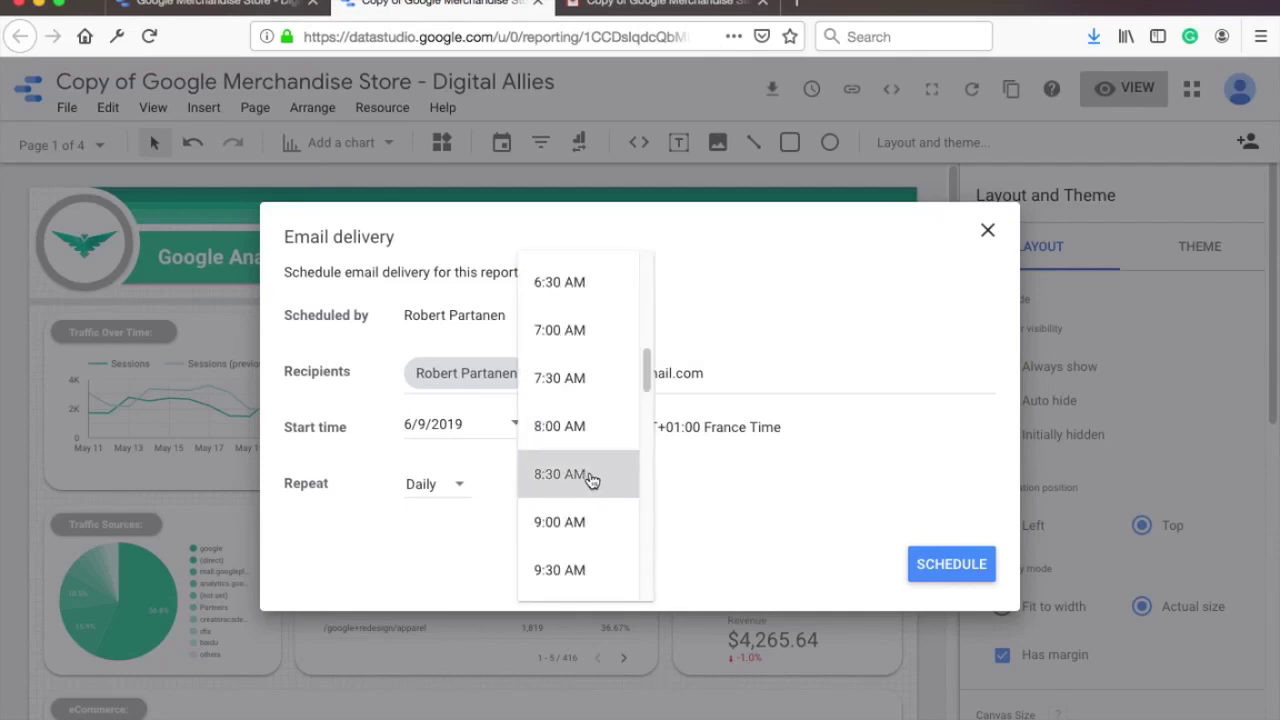
click(585, 476)
Step: Make the delivery repeat weekly on Sunday, save the schedule, and view the emailed report in Gmail
click(440, 486)
click(452, 540)
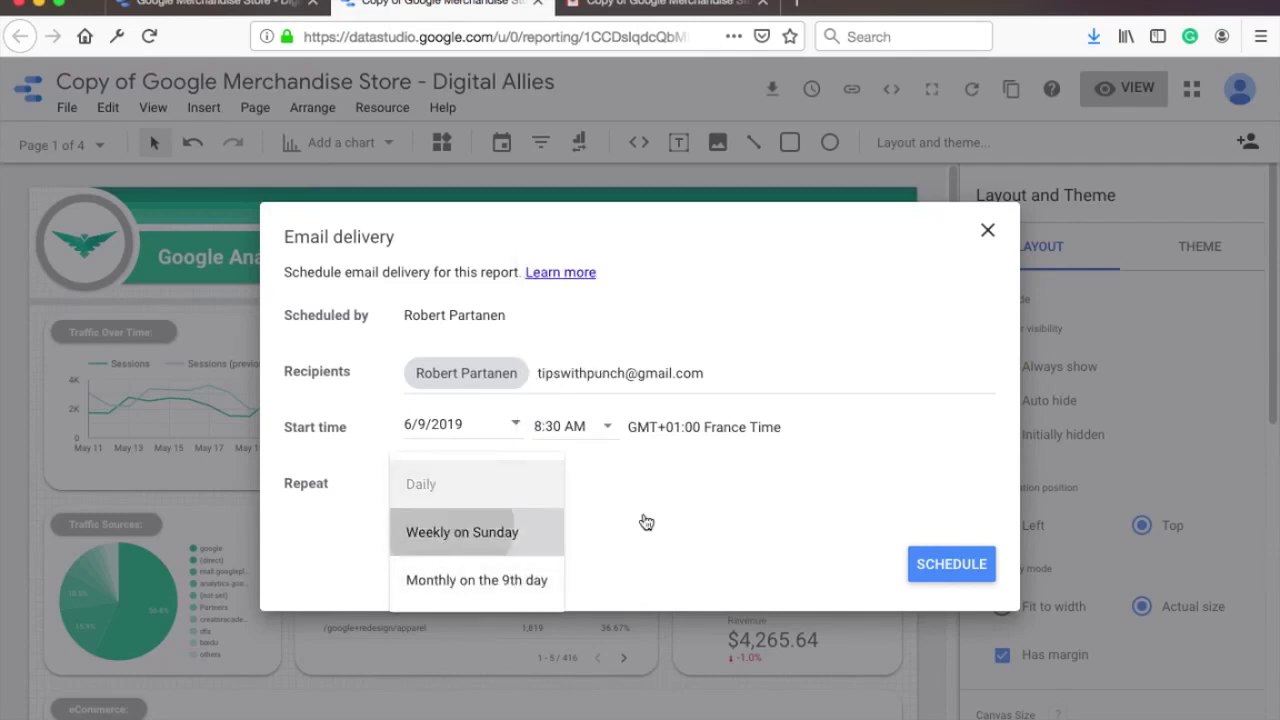
click(951, 563)
key(ctrl+Tab)
Step: Preview the emailed Data Studio PDF and page through it to the Conversions page
scroll(810, 318, down, 10)
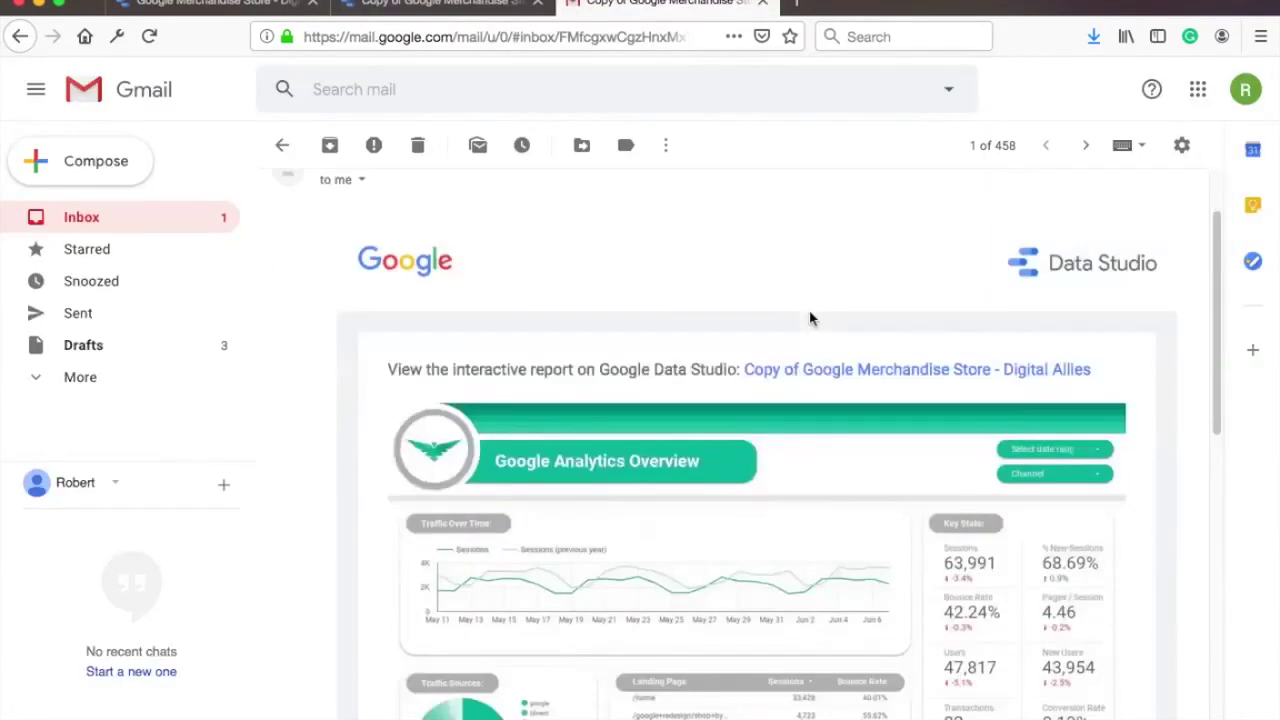
scroll(747, 356, down, 2)
click(447, 517)
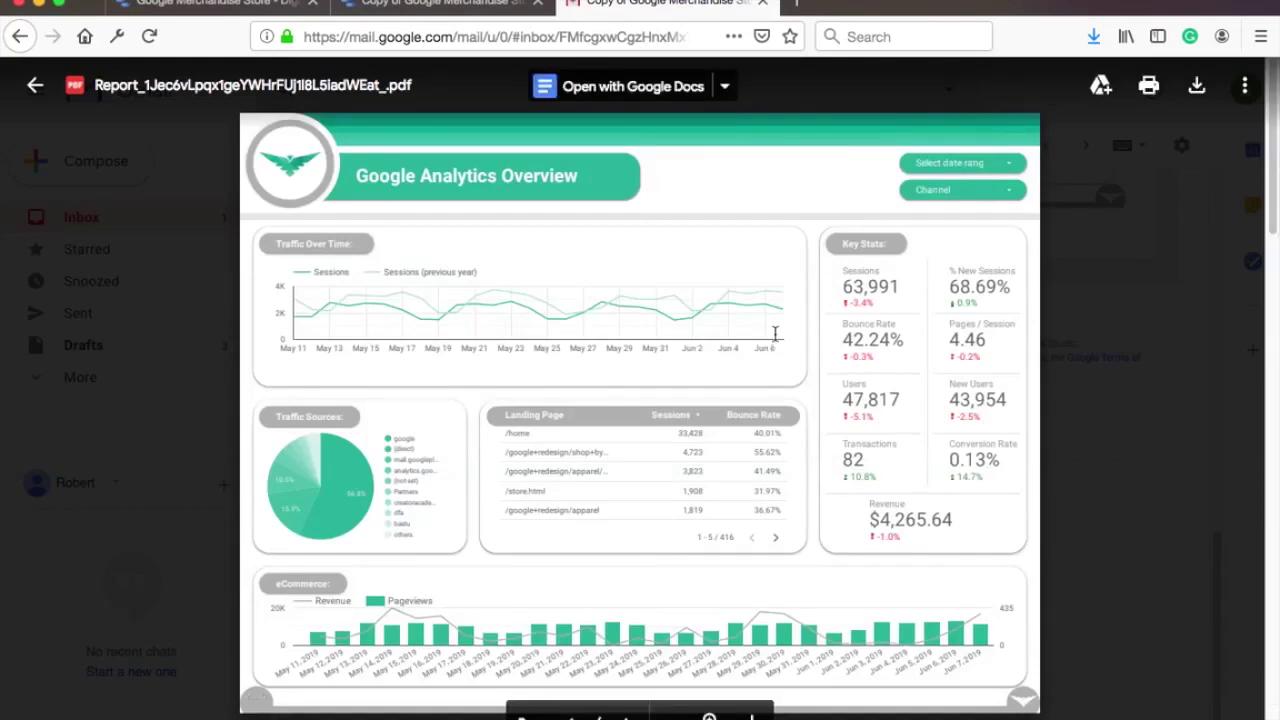
scroll(776, 333, down, 5)
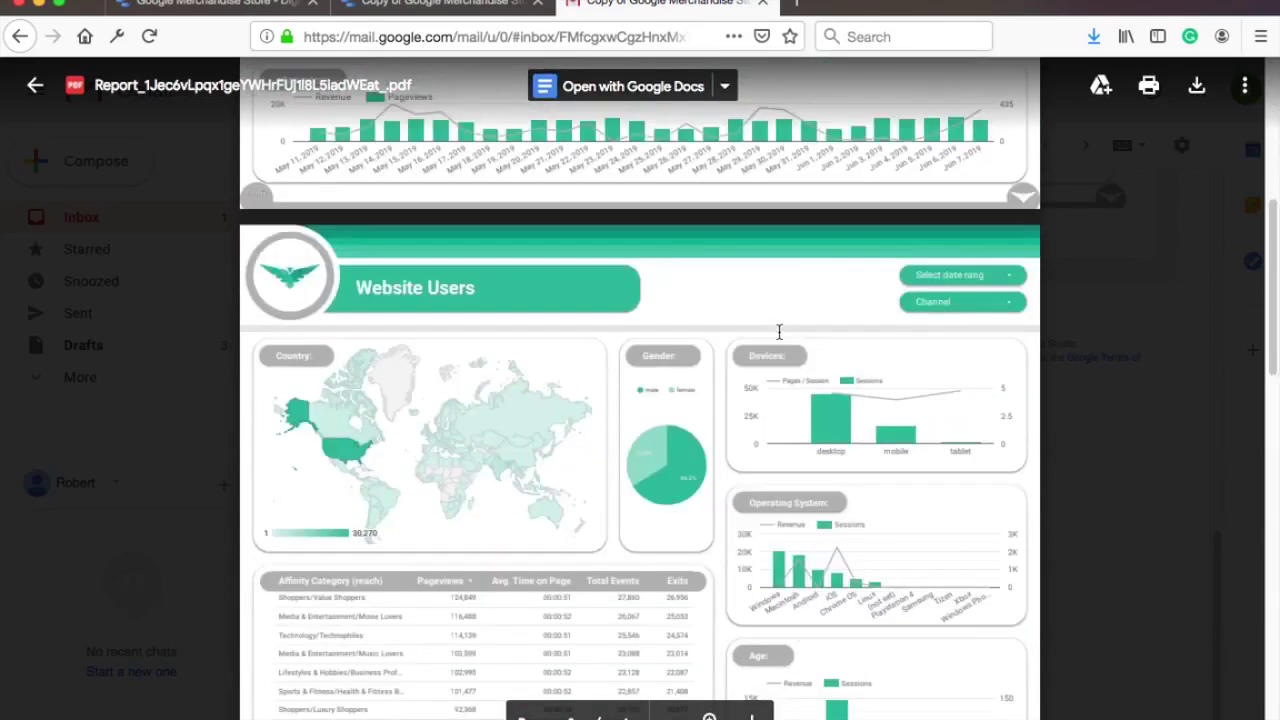
scroll(779, 331, down, 10)
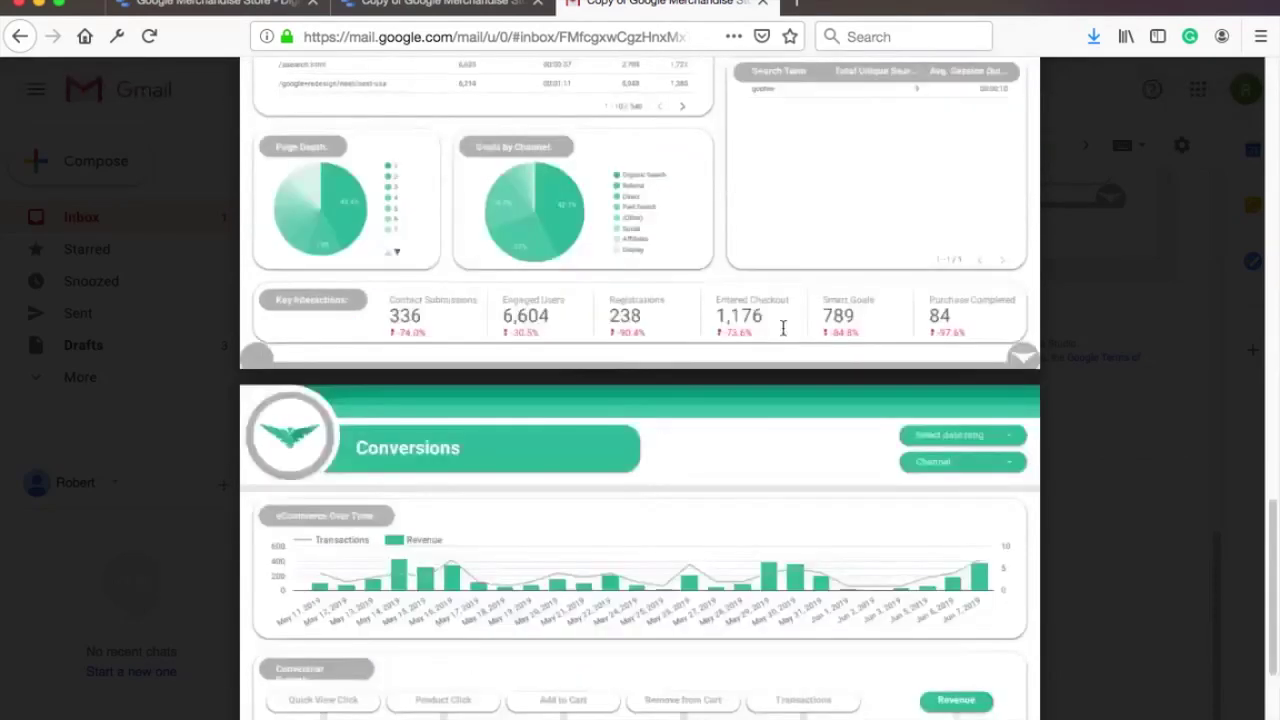
scroll(783, 328, down, 5)
scroll(783, 328, up, 3)
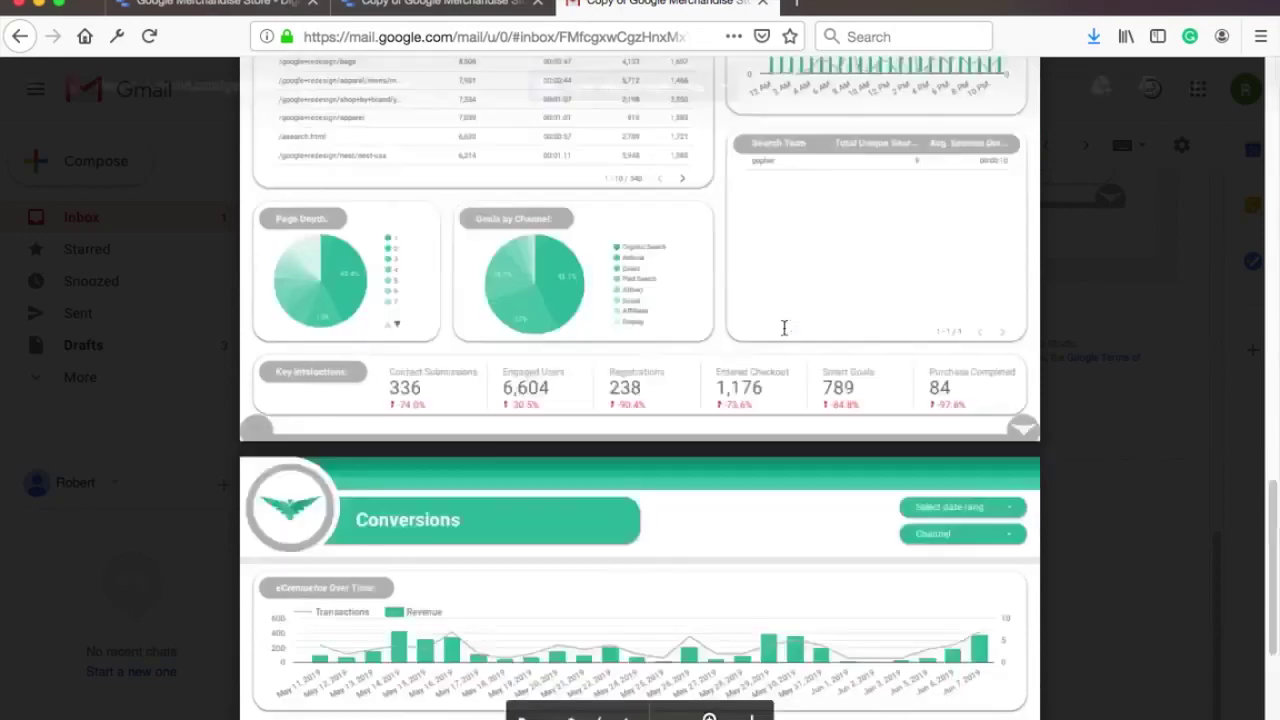